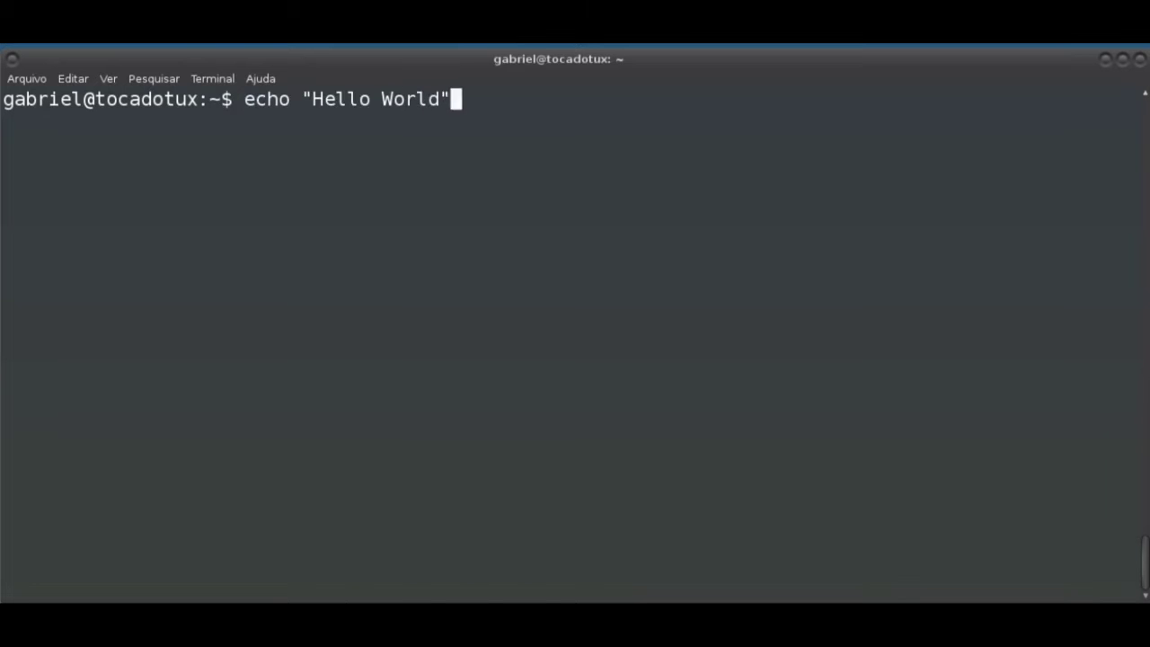
Print "Hello World" in the terminal, display the contents of hello.txt, and begin entering a du command
key(Return)
text(cat hello.txt)
key(Return)
text(du)
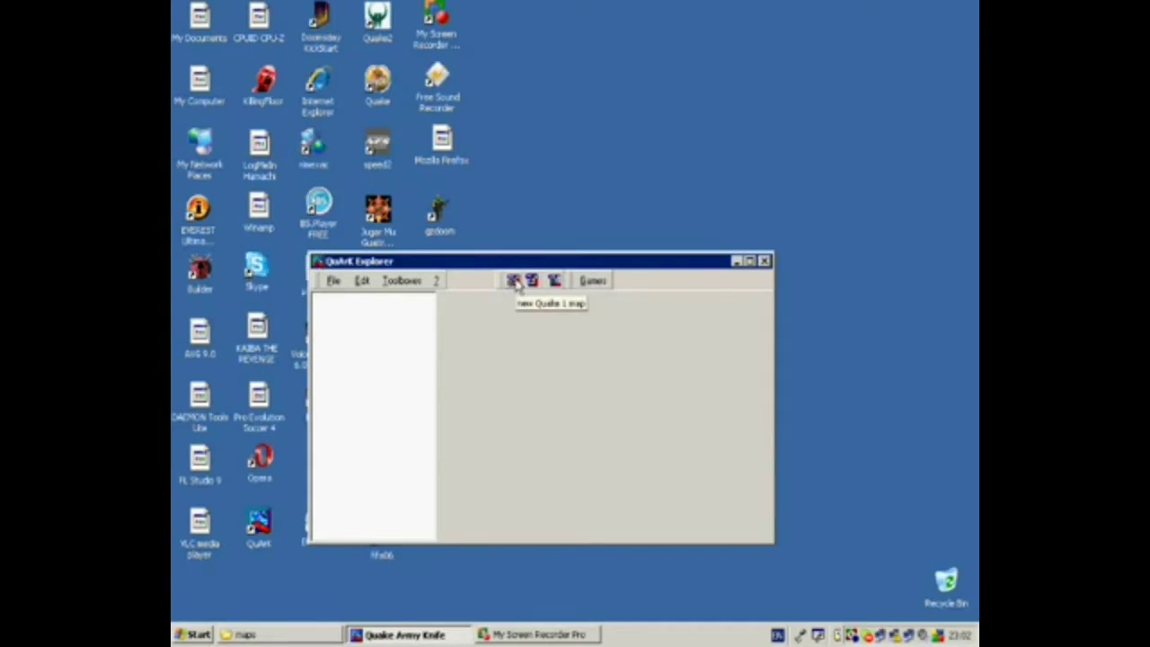
Switch to QuArK, create a new Quake 1 map and open its separate 3D view
click(513, 281)
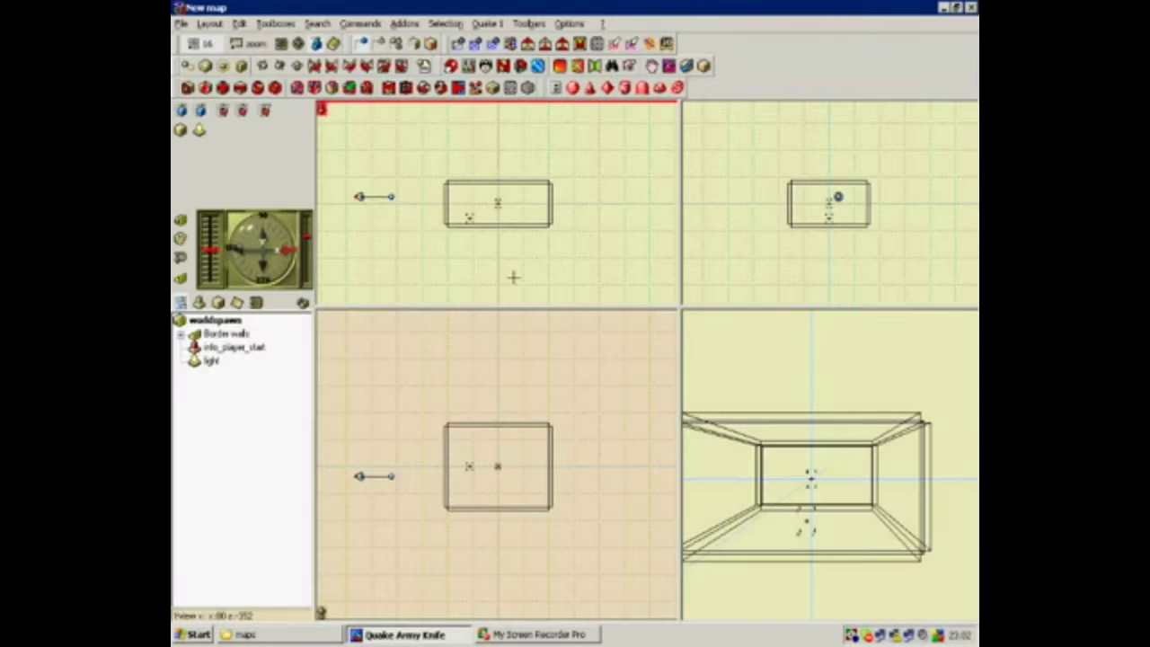
click(209, 23)
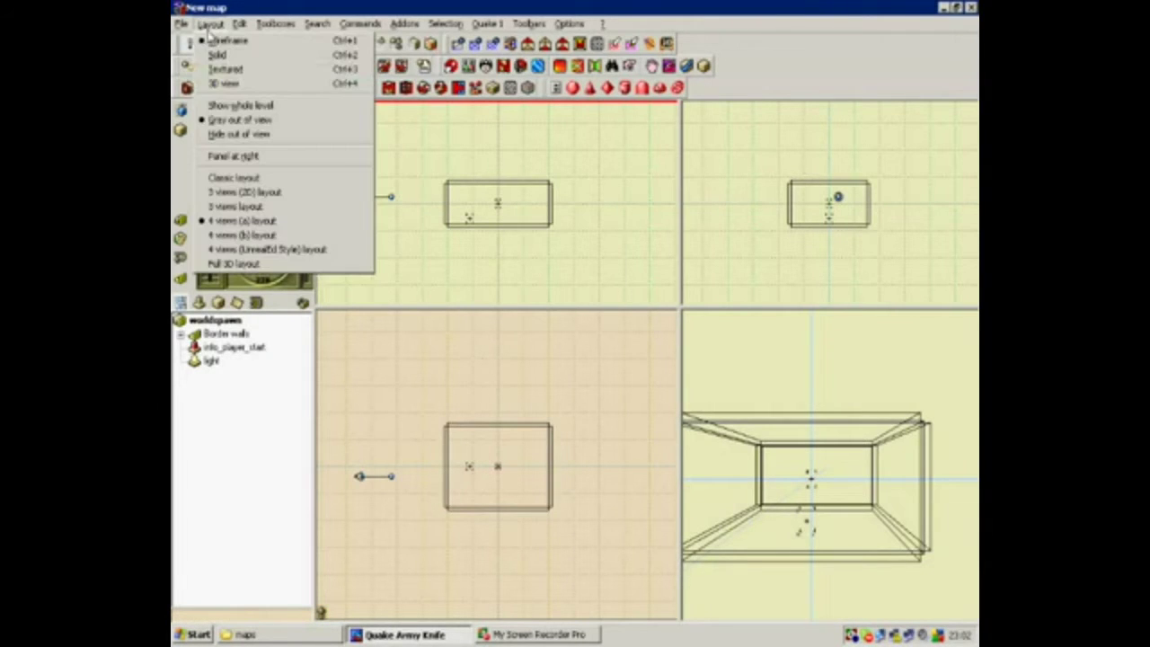
click(216, 82)
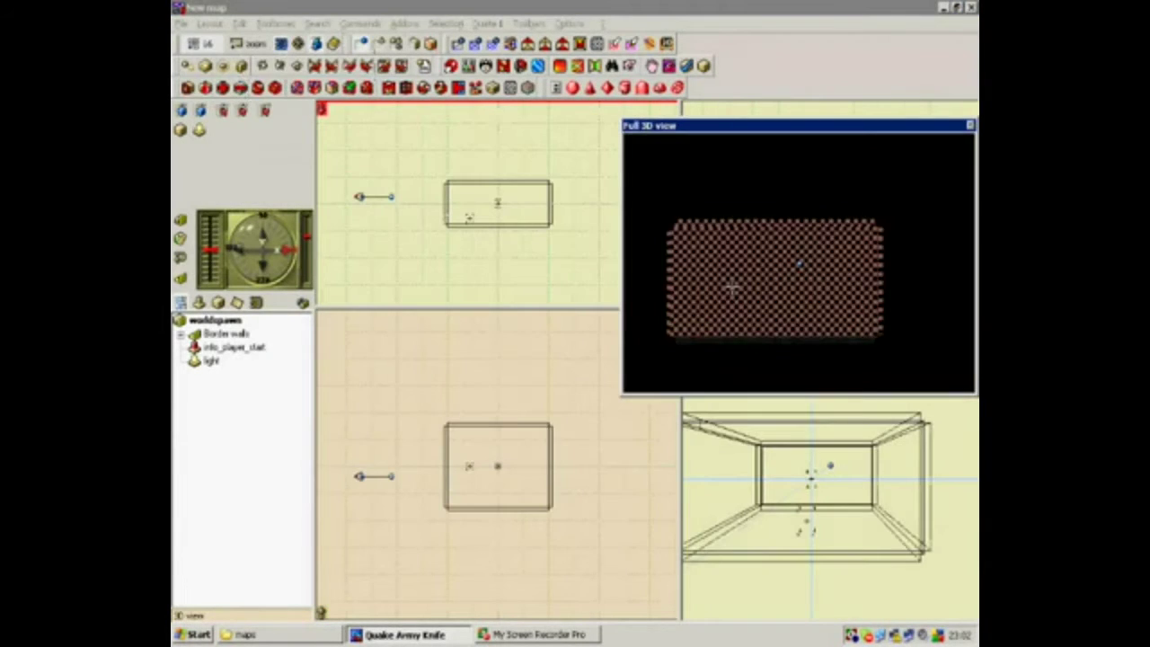
Select the room's four side walls together and apply the brick texture city2_3 to them
key(Up)
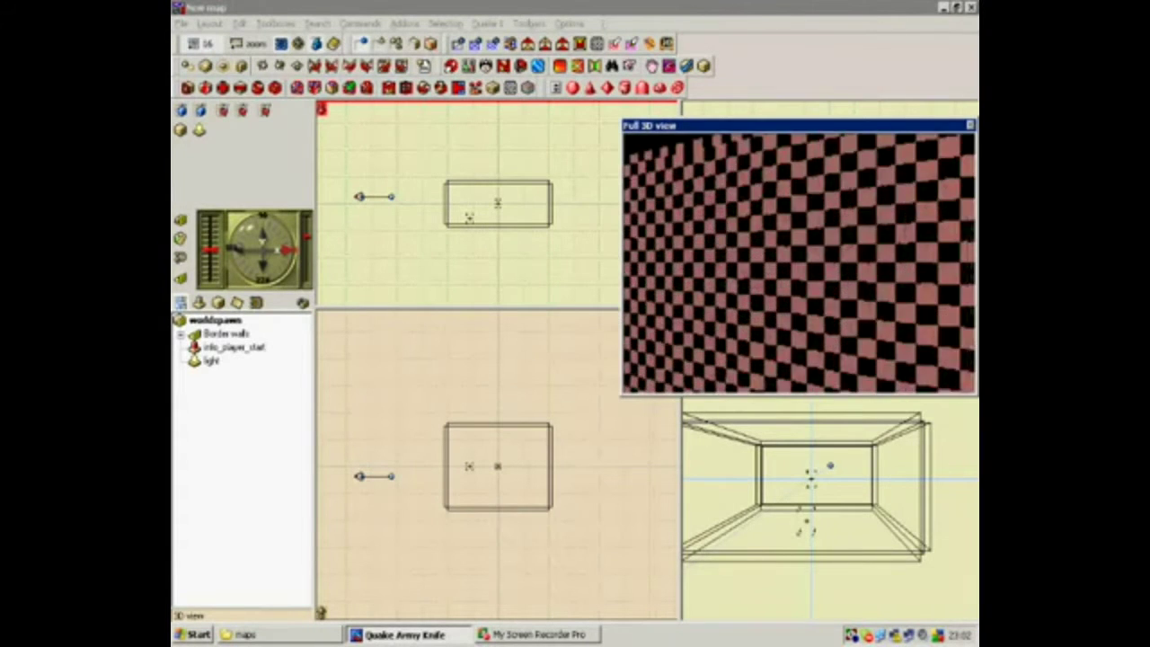
key(Down)
click(709, 296)
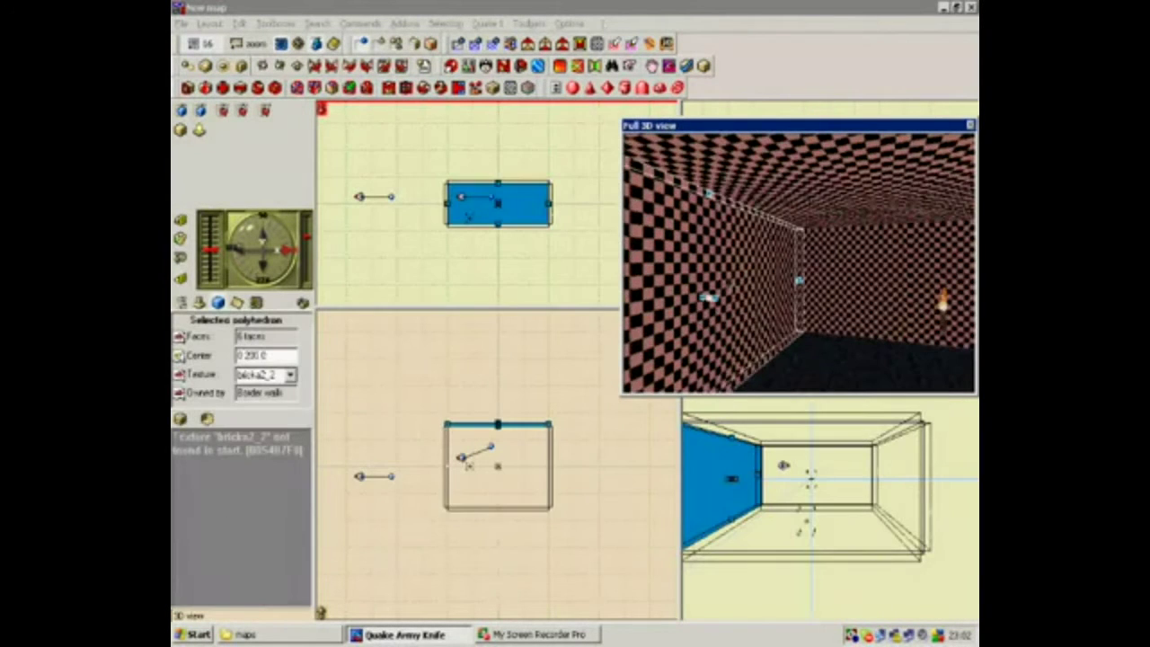
key(Up)
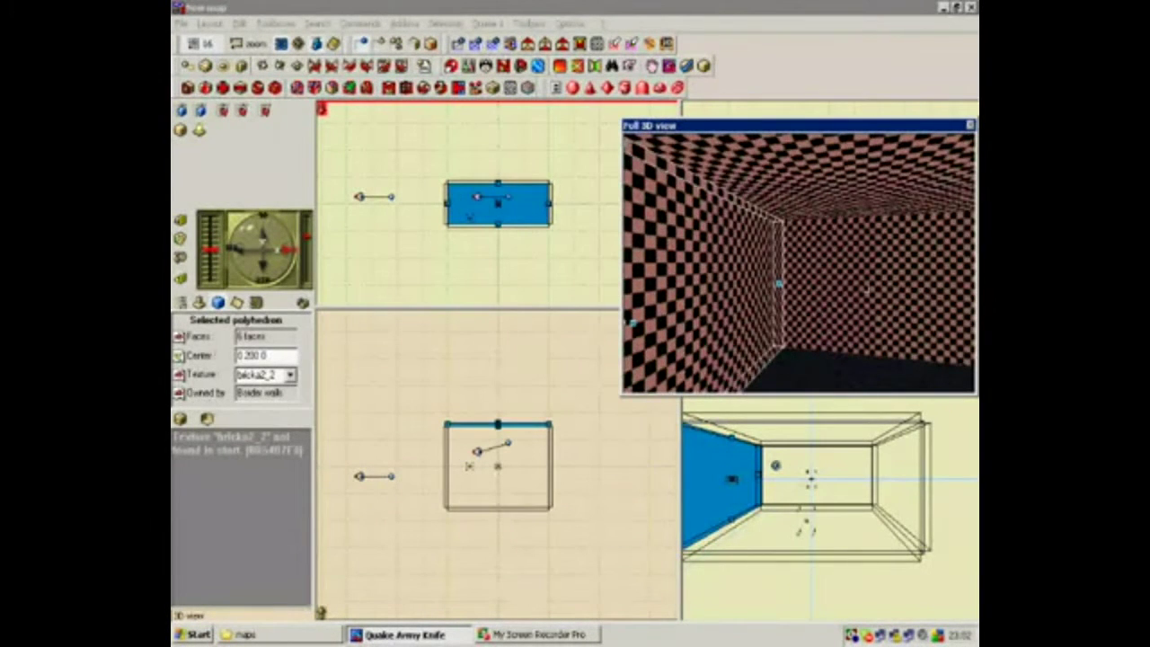
ctrl+click(866, 291)
ctrl+click(949, 262)
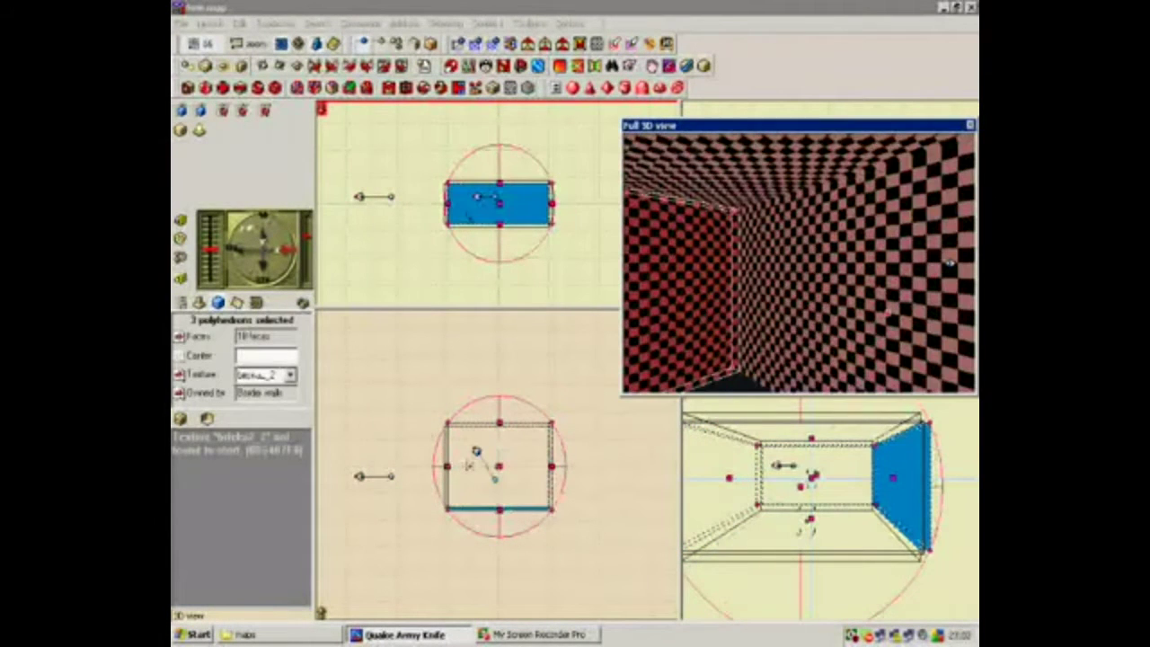
ctrl+click(730, 209)
click(180, 421)
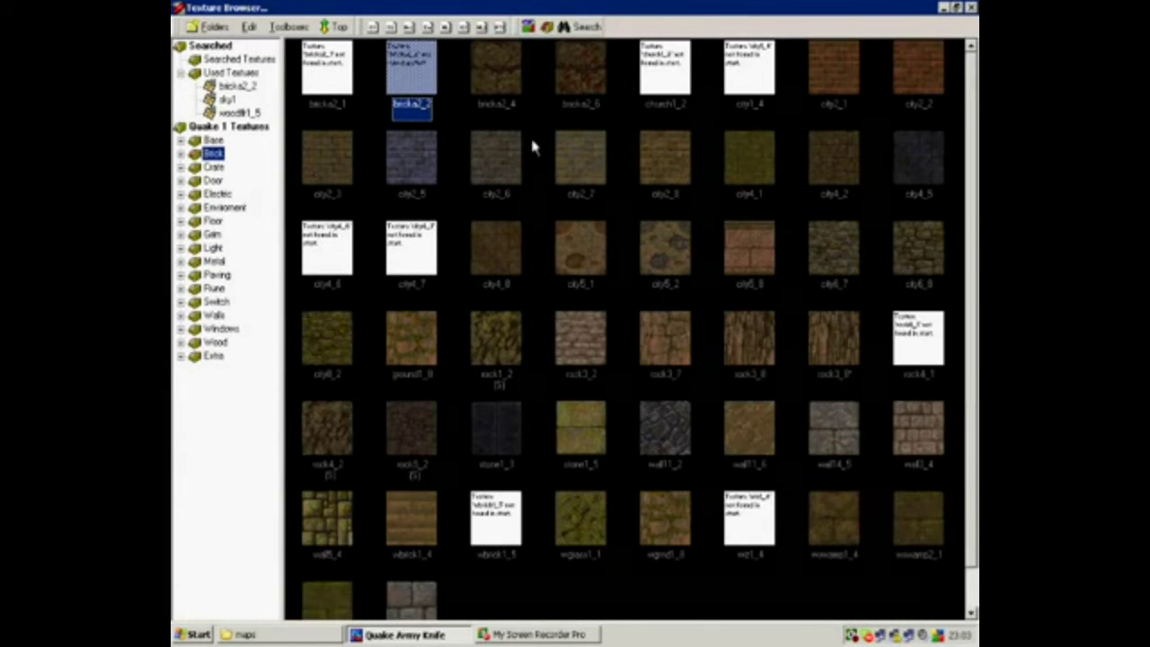
double_click(327, 161)
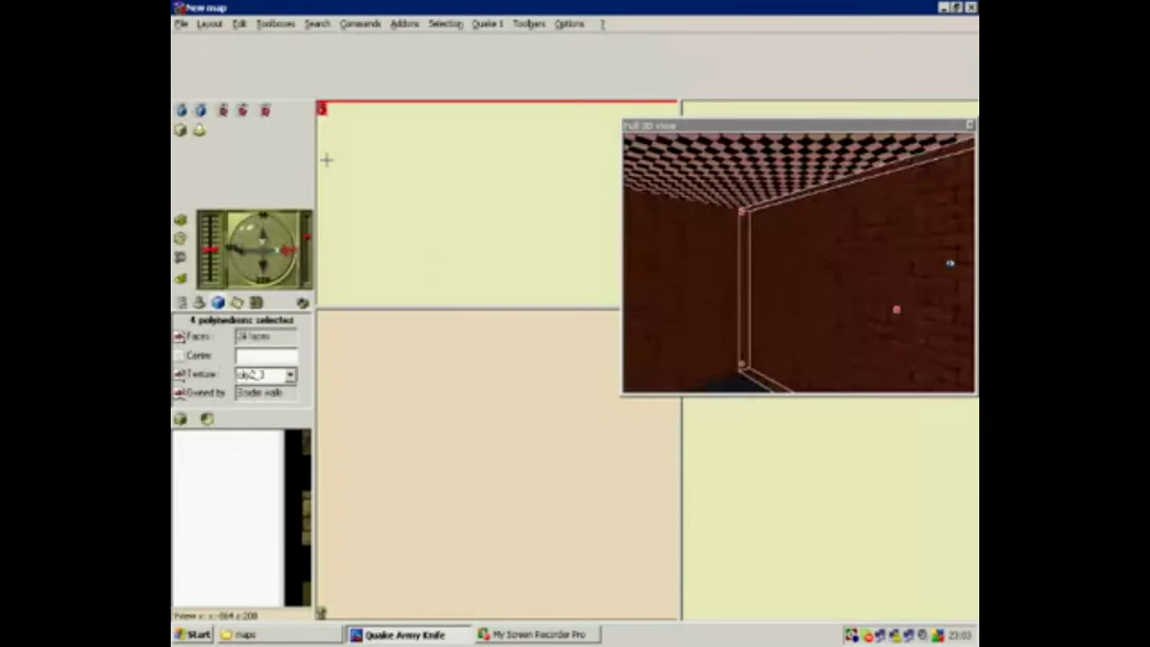
Deselect the walls, select the room's ceiling and apply the floor texture afloor1_4 to it
click(722, 310)
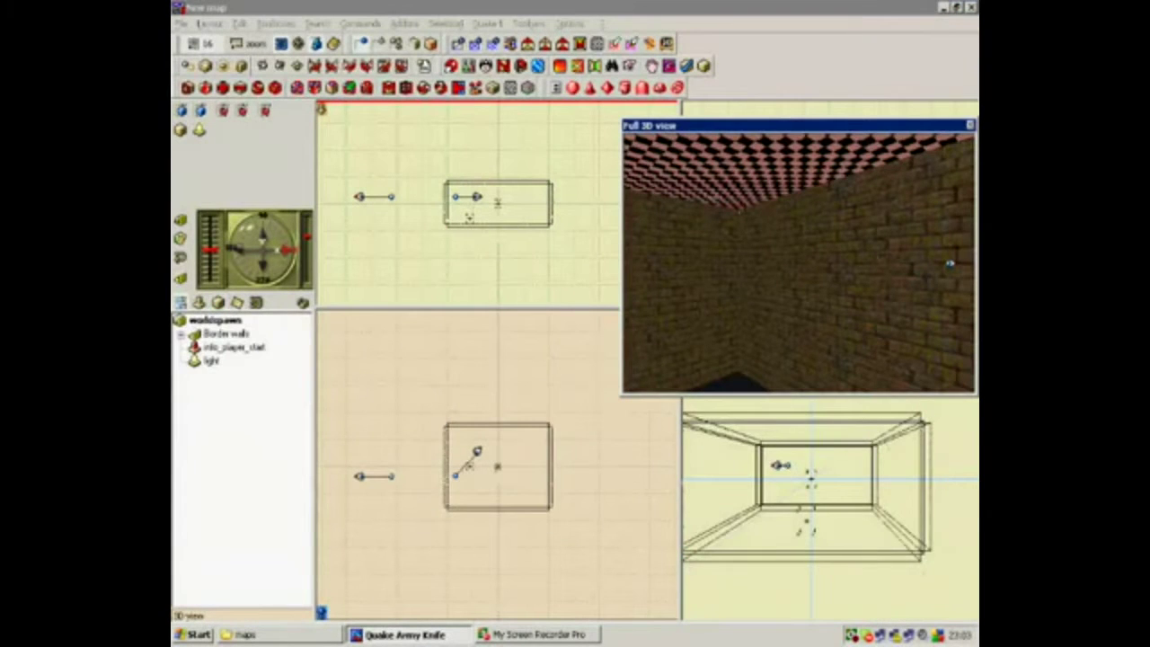
click(224, 333)
key(alt+t)
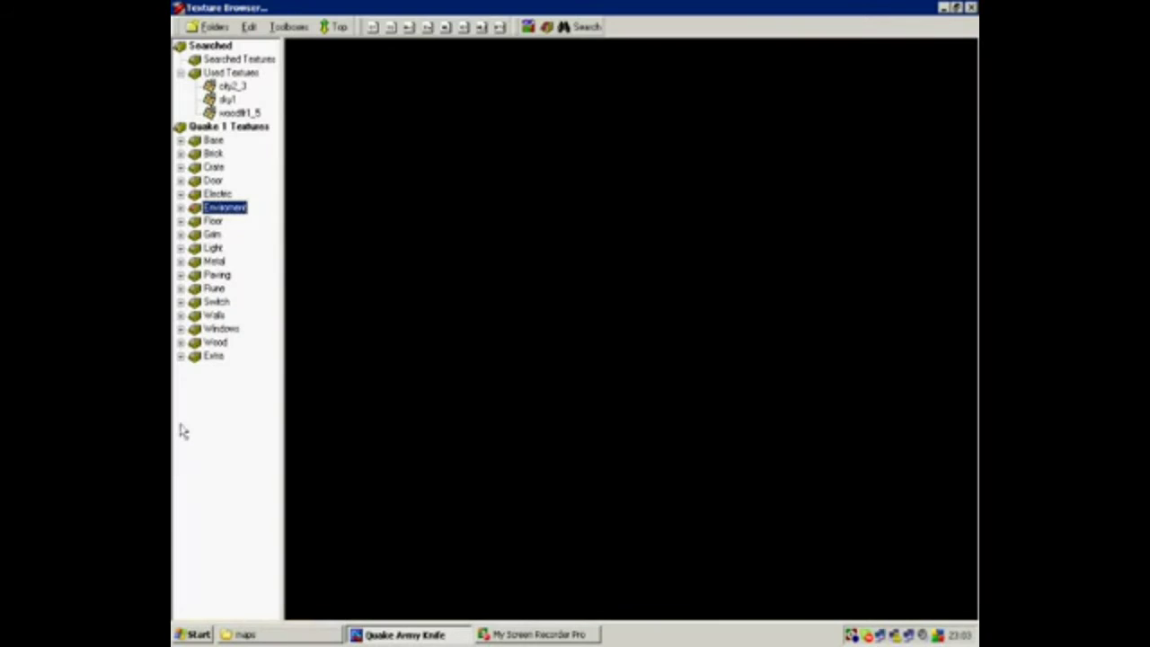
click(213, 222)
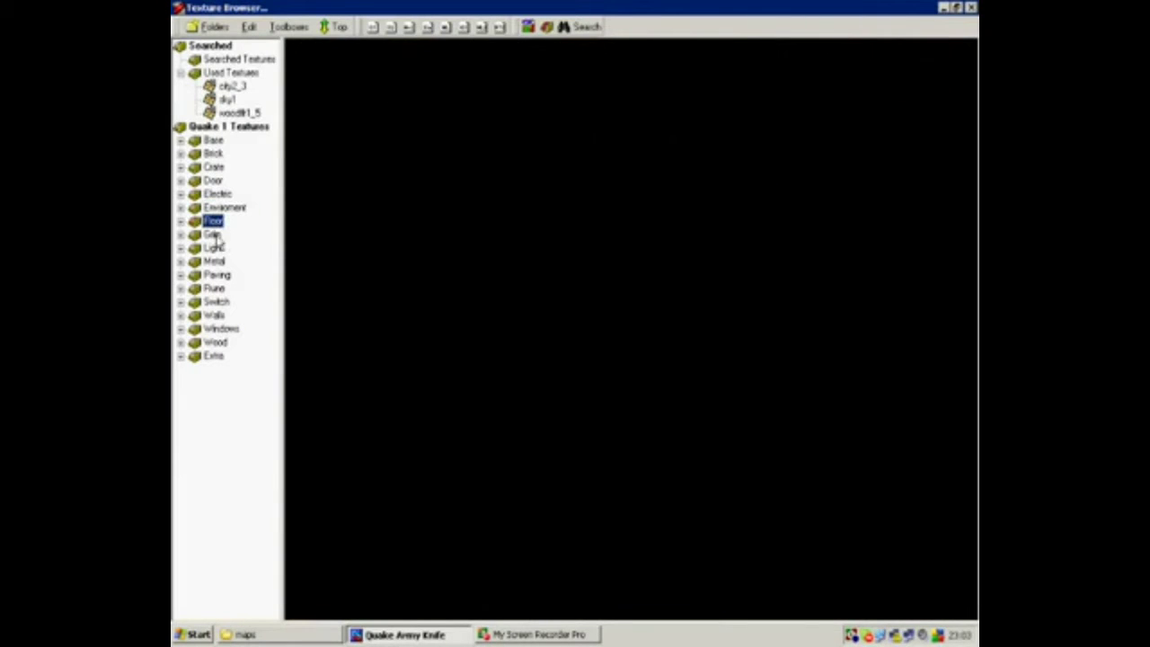
double_click(410, 70)
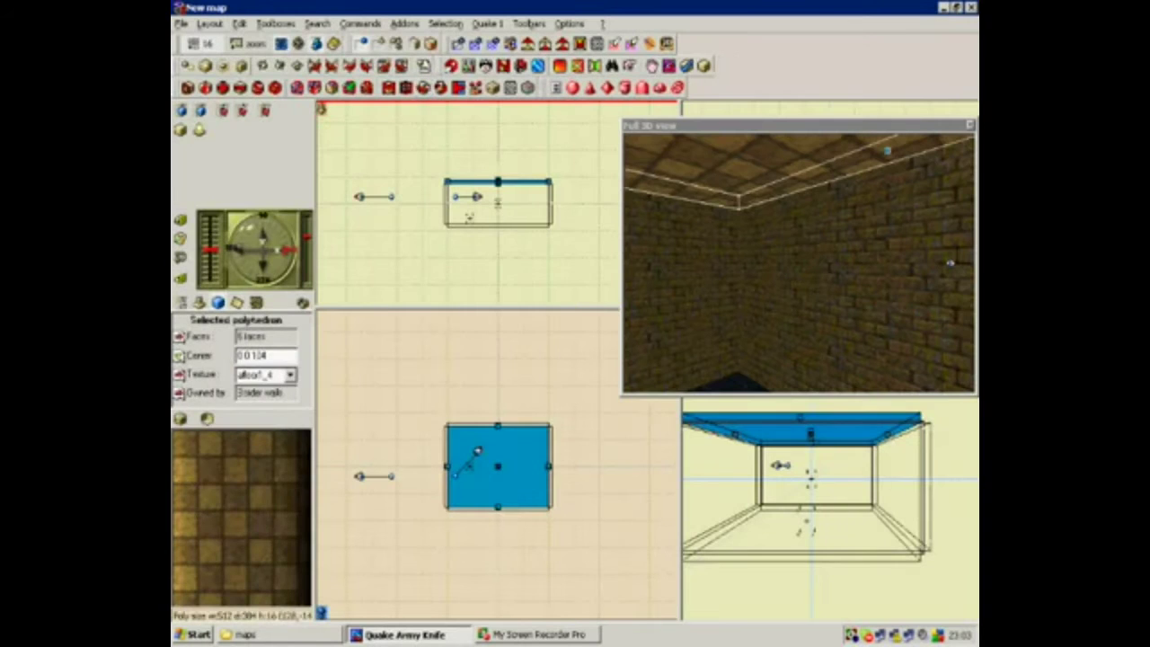
Clear the selection and examine the textured room from inside in the 3D view
click(764, 328)
key(Left)
key(Left)
key(Left)
key(Left)
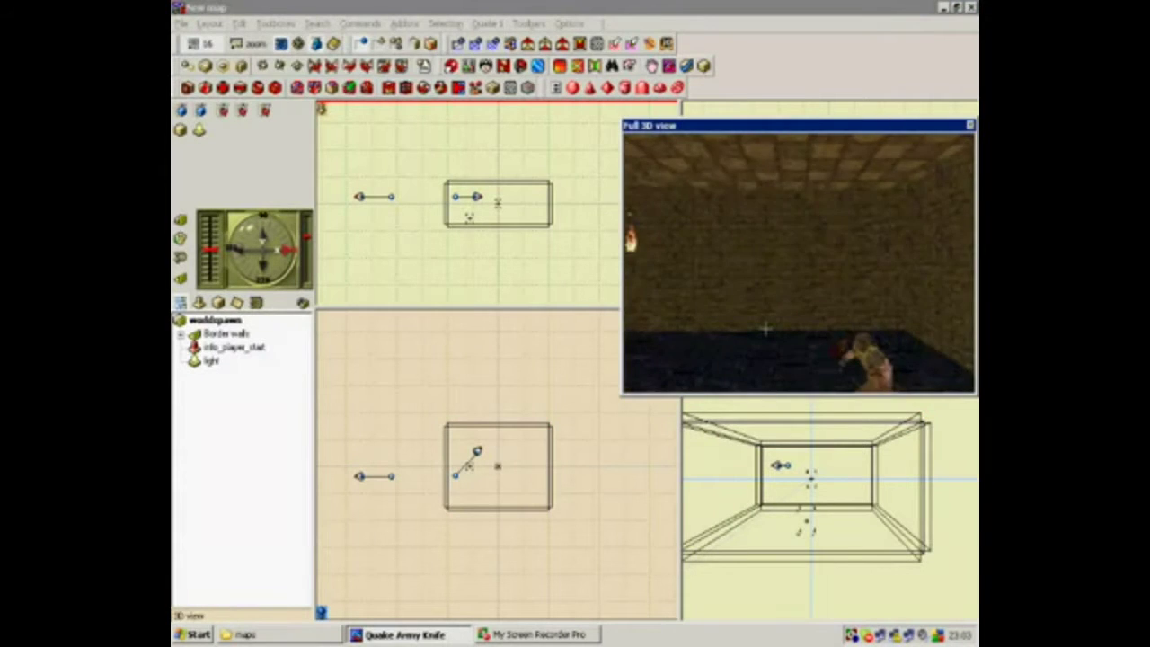
key(Left)
key(Left)
key(Left)
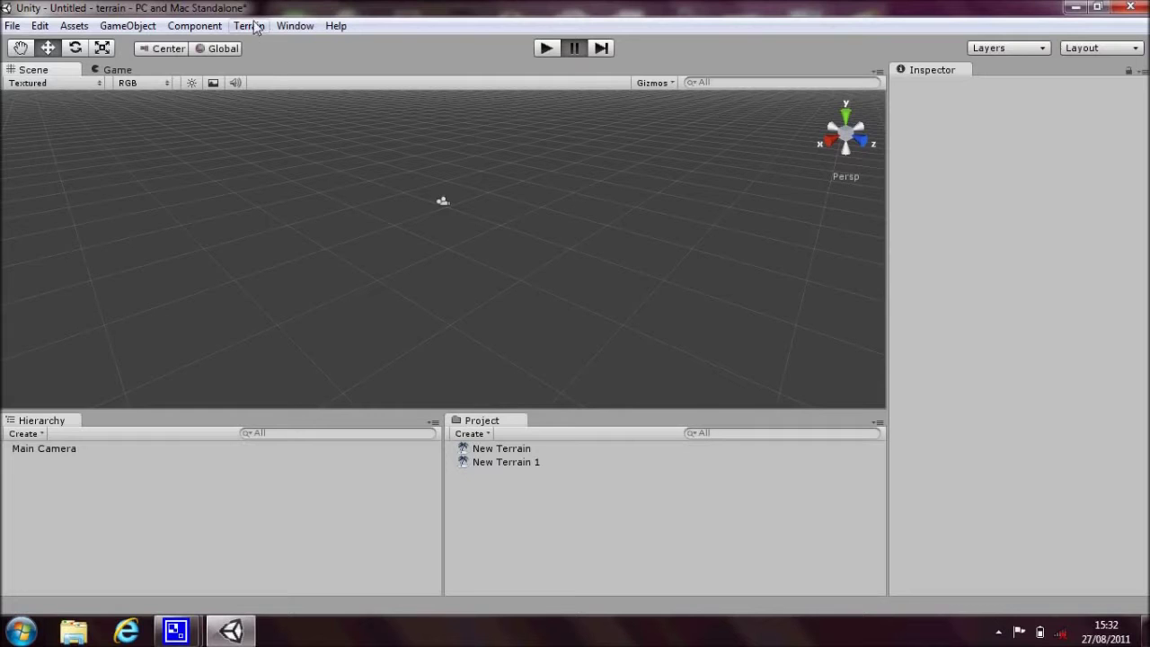
Switch to Unity, create a new terrain and move it along the Z axis to about -367
click(256, 27)
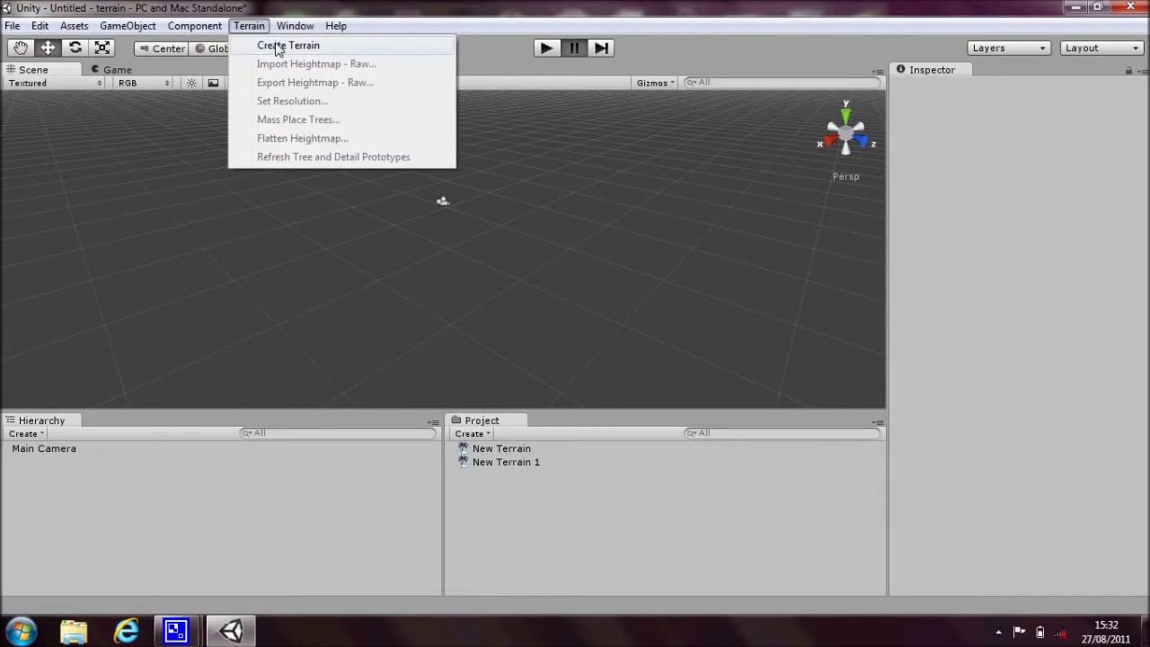
click(278, 47)
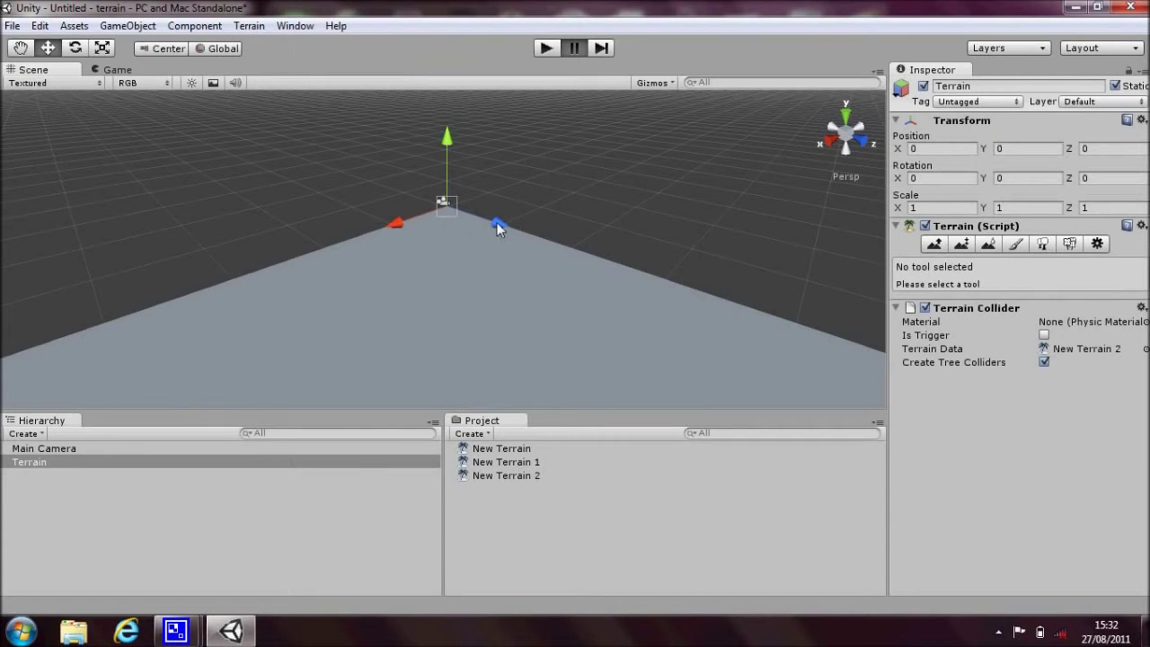
mouse_move(499, 227)
mouse_down()
mouse_move(374, 187)
mouse_move(258, 182)
mouse_move(484, 157)
mouse_up()
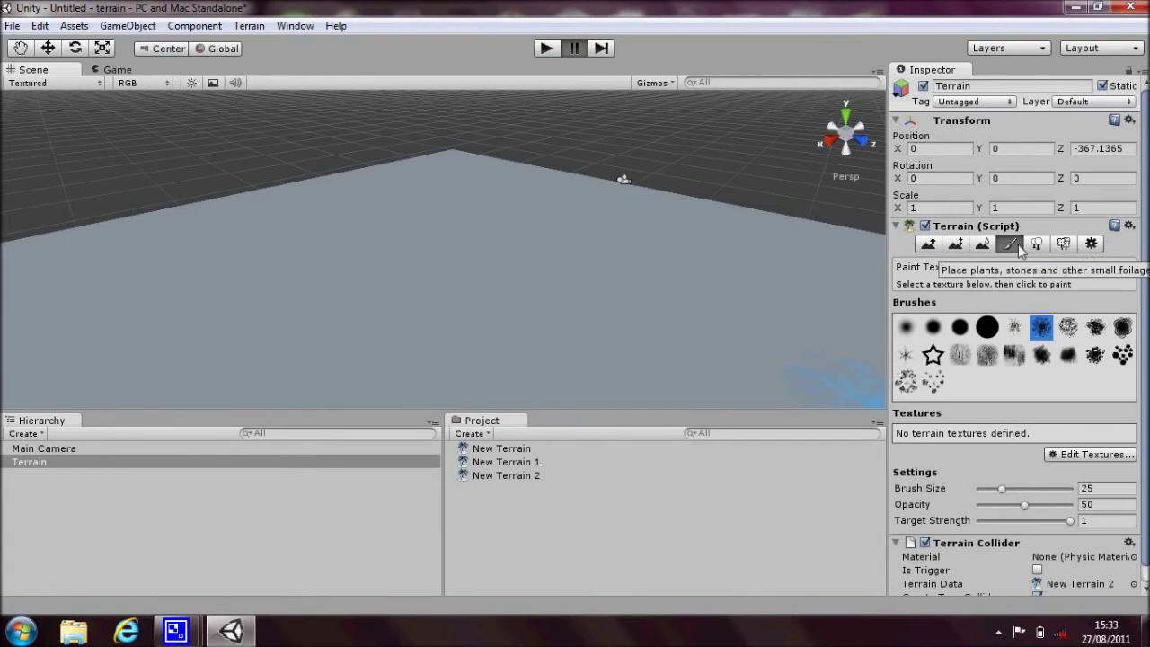
Raise mountain ridges across the flat terrain with the Raise / Lower Terrain brush
click(929, 247)
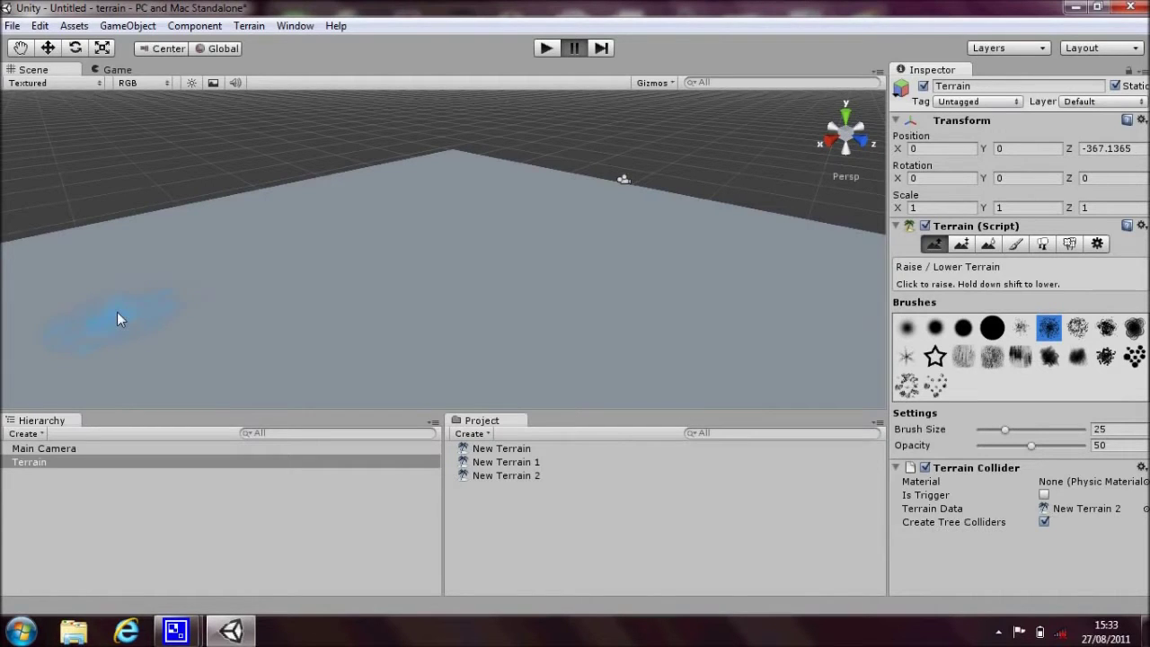
mouse_move(117, 312)
mouse_down()
mouse_move(437, 330)
mouse_move(504, 301)
mouse_up()
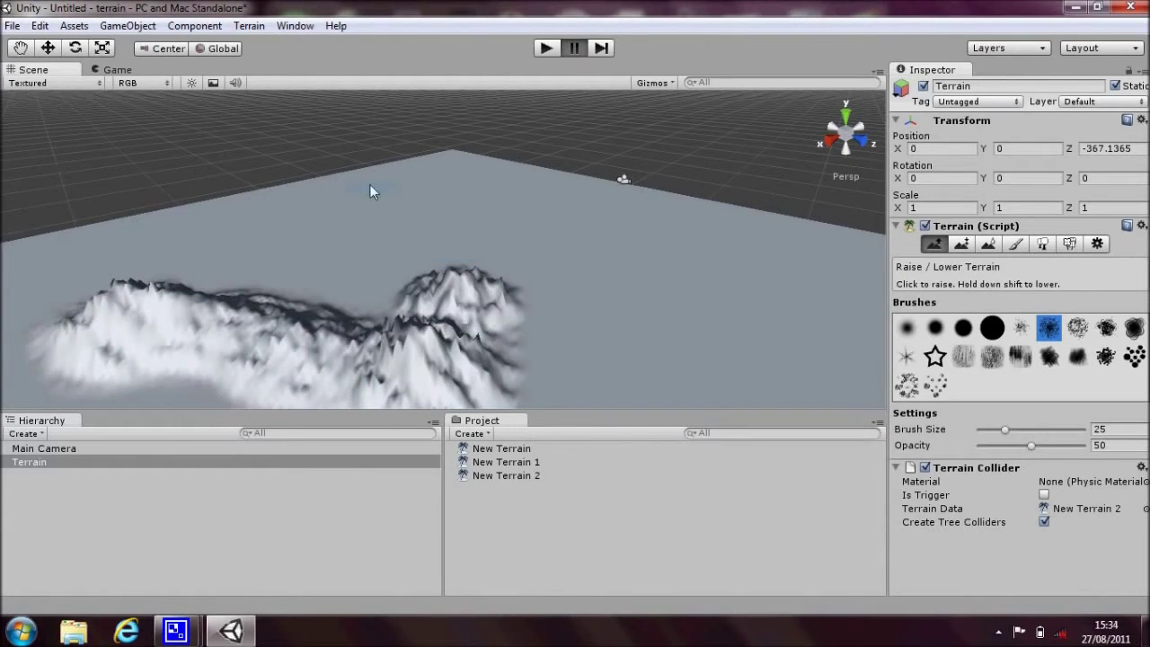
mouse_move(382, 236)
mouse_down()
mouse_move(534, 215)
mouse_move(701, 275)
mouse_move(777, 328)
mouse_move(601, 322)
mouse_move(339, 251)
mouse_move(223, 255)
mouse_move(213, 307)
mouse_move(154, 302)
mouse_move(512, 381)
mouse_move(410, 213)
mouse_move(526, 198)
mouse_move(664, 230)
mouse_move(762, 286)
mouse_move(808, 269)
mouse_up()
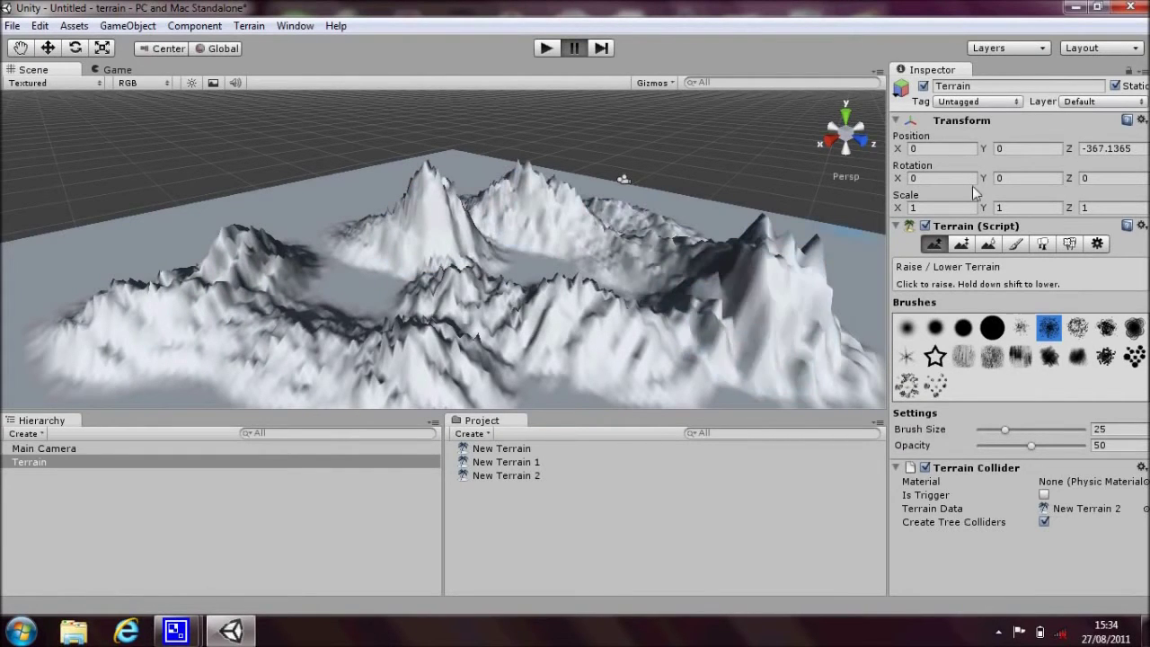
Smooth the rough mountains in the foreground with the Smooth Height tool and a large round soft-edged brush
click(991, 244)
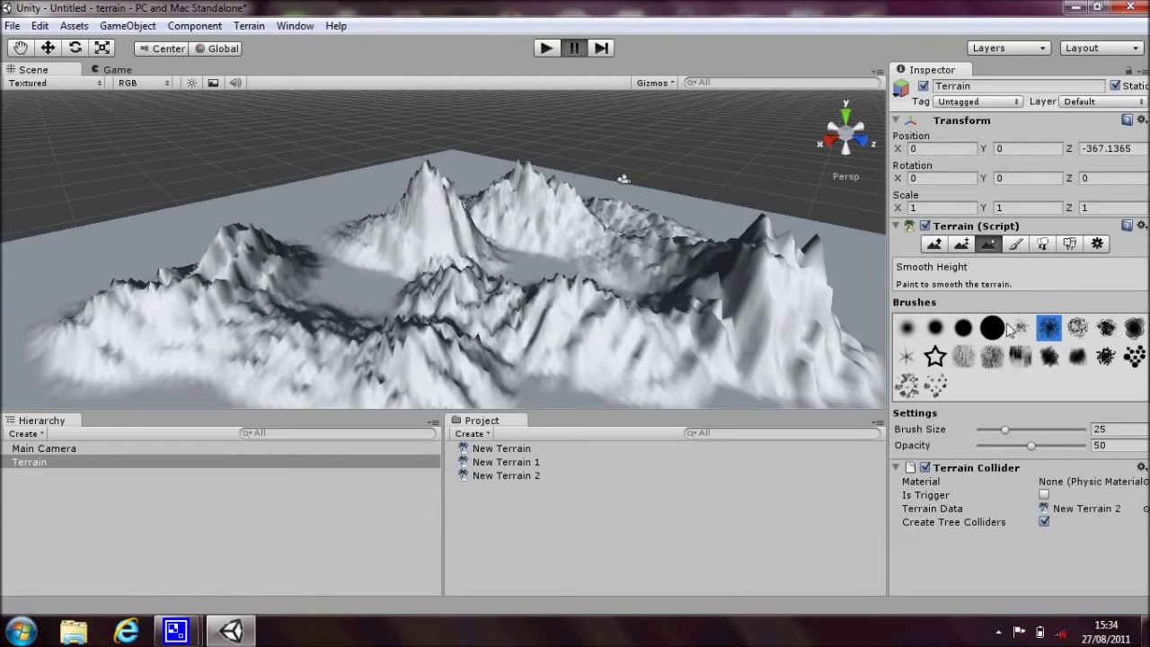
click(964, 330)
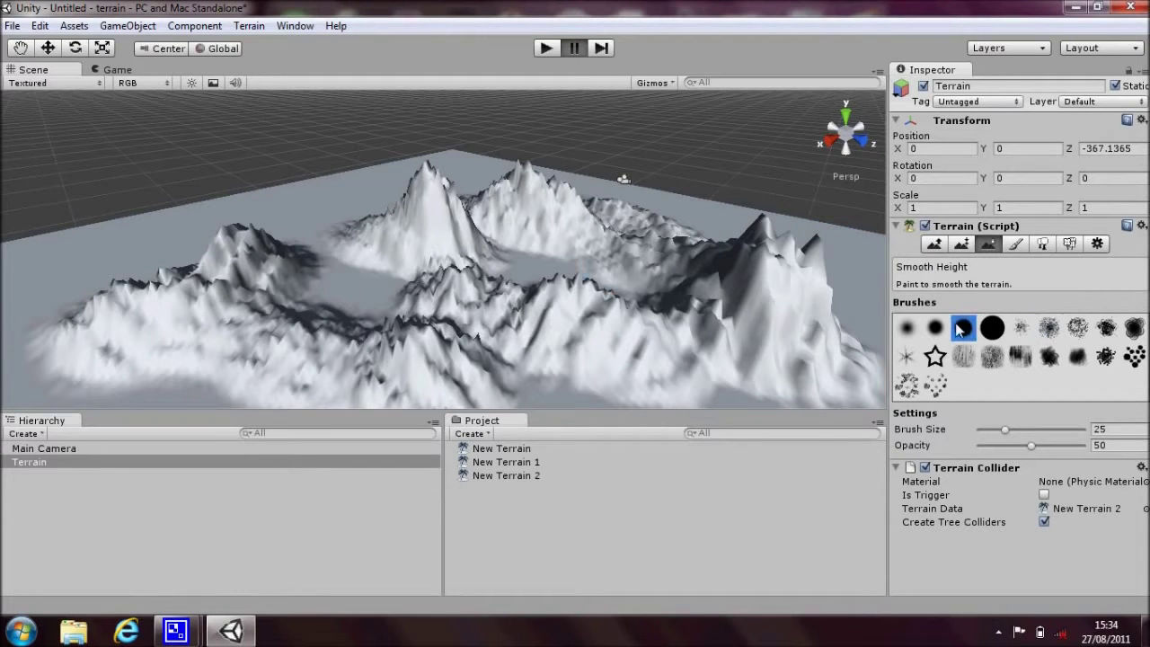
mouse_move(680, 320)
mouse_down()
mouse_move(489, 276)
mouse_move(389, 269)
mouse_move(346, 297)
mouse_move(437, 329)
mouse_move(262, 341)
mouse_move(191, 322)
mouse_move(172, 300)
mouse_move(288, 224)
mouse_move(526, 184)
mouse_move(517, 201)
mouse_move(688, 282)
mouse_move(539, 225)
mouse_move(352, 199)
mouse_move(372, 246)
mouse_move(289, 252)
mouse_move(401, 373)
mouse_move(410, 355)
mouse_move(544, 324)
mouse_move(734, 351)
mouse_up()
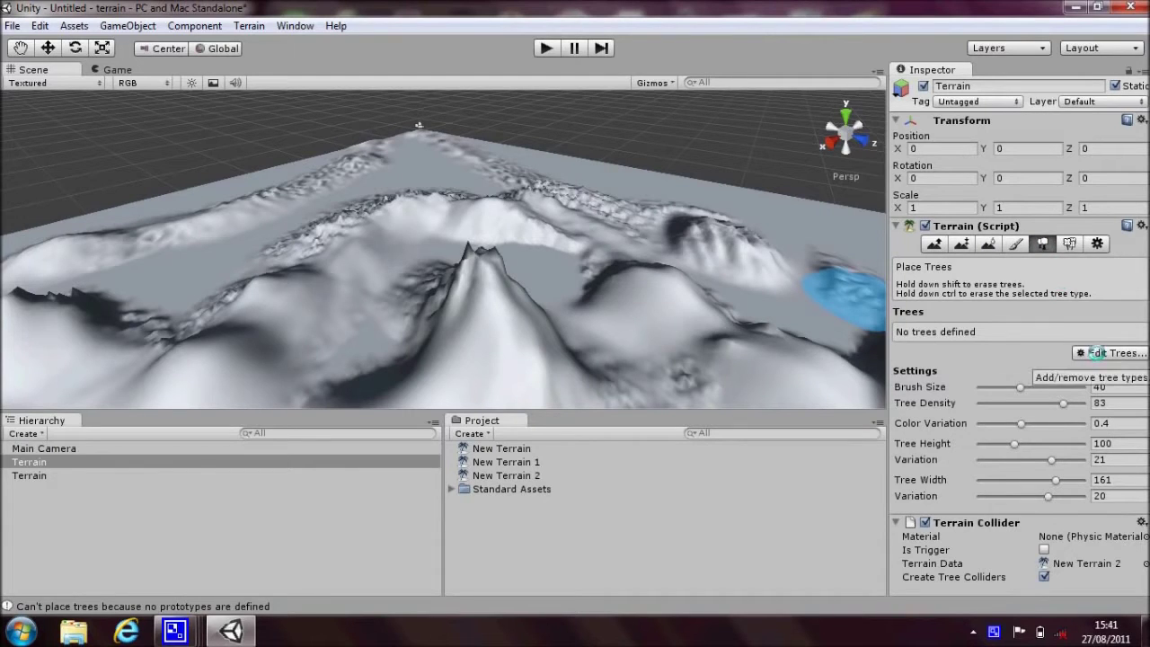
Add Palm as a tree type for the terrain and paint a band of palms over the hills
click(1096, 353)
click(1085, 356)
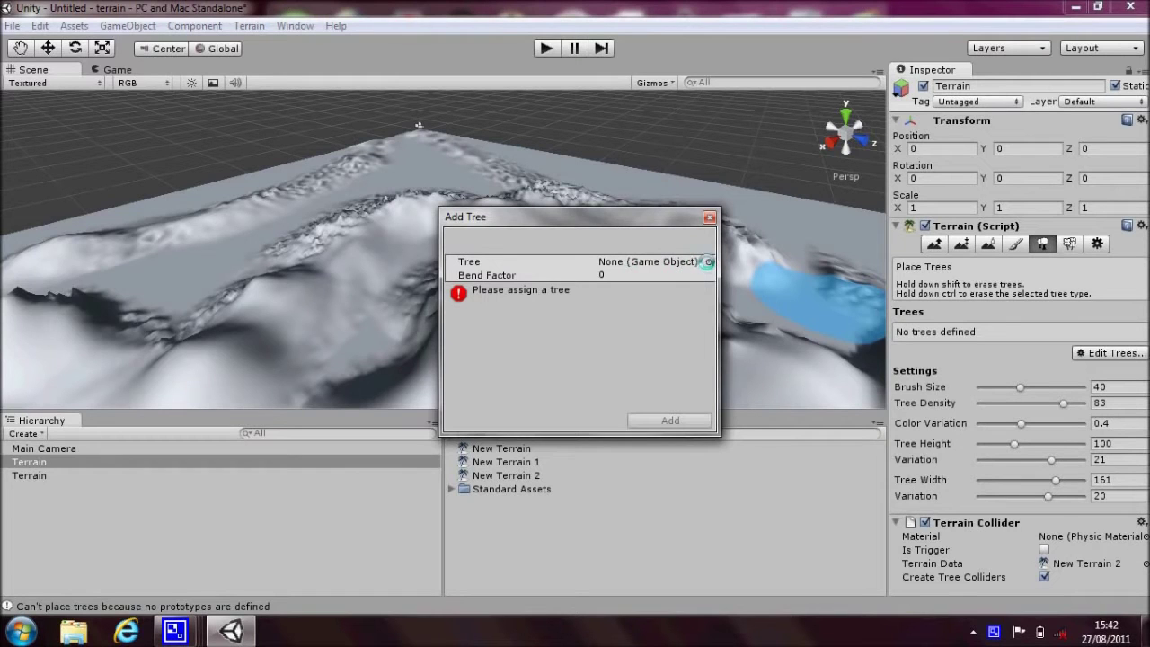
click(708, 261)
click(113, 99)
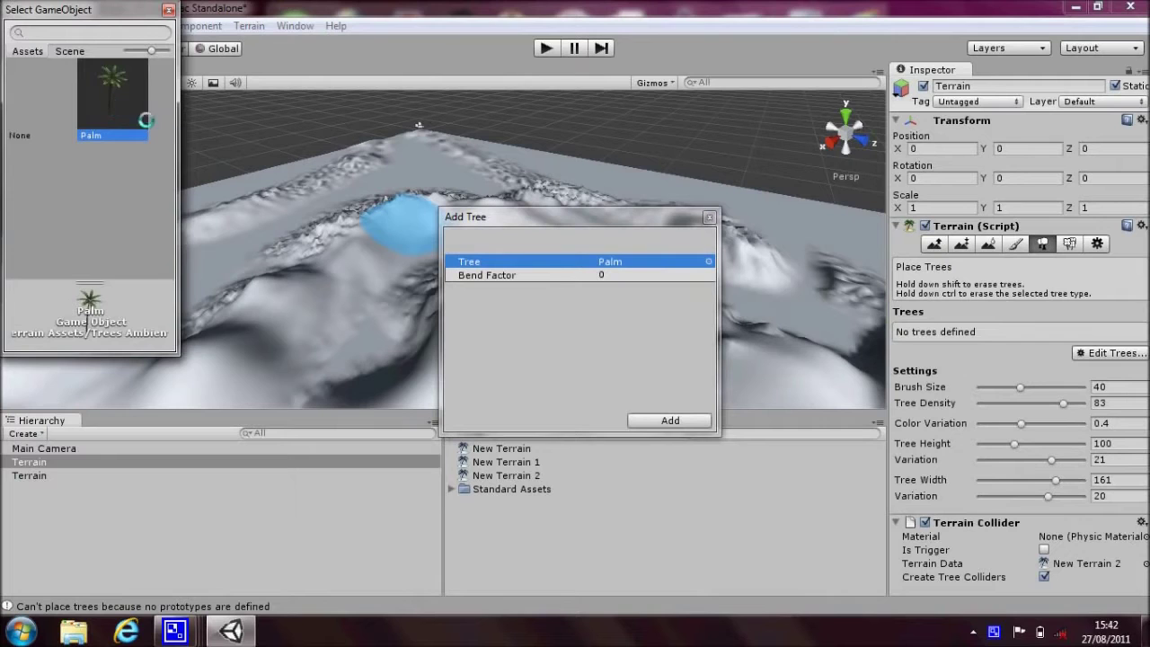
double_click(123, 99)
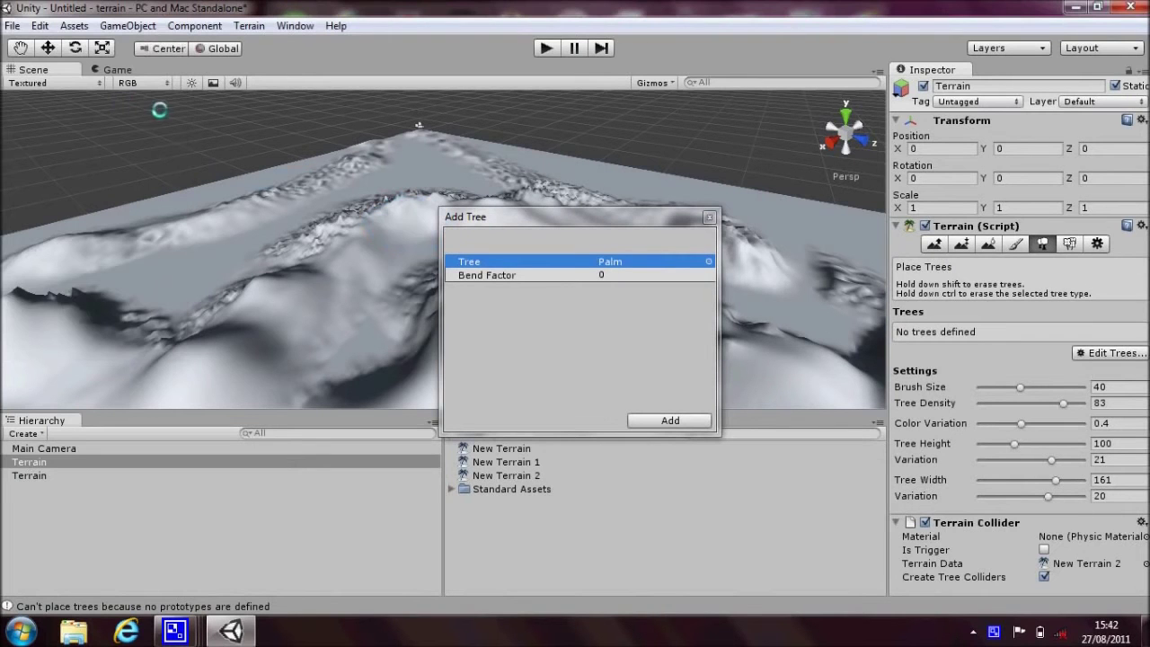
click(680, 420)
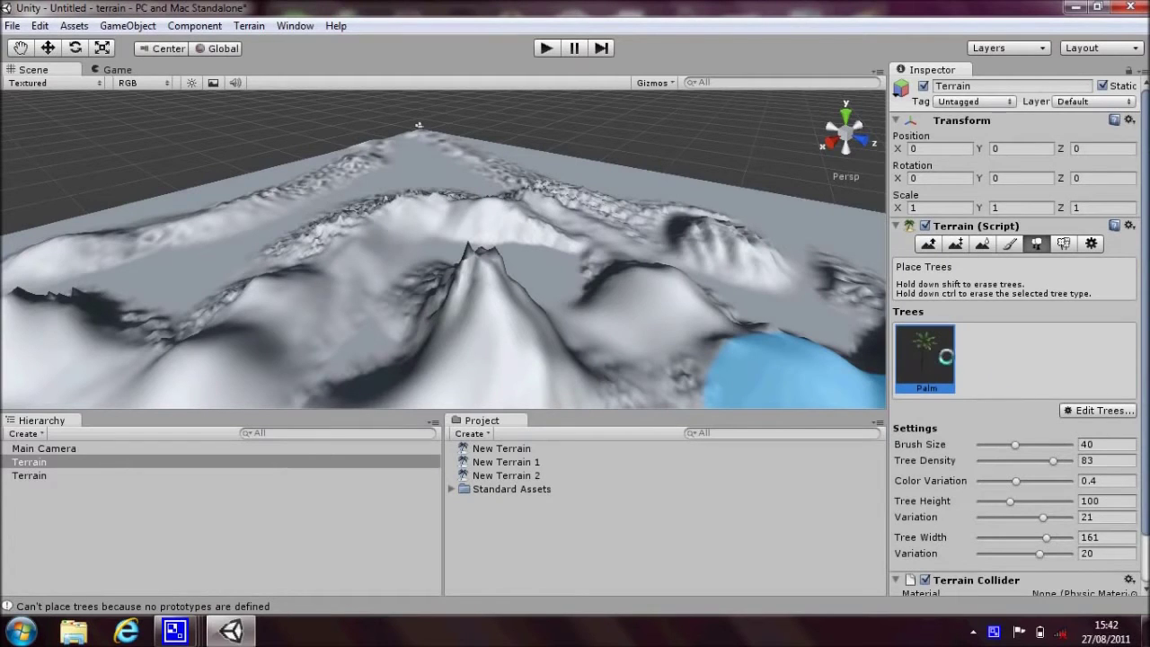
mouse_move(245, 309)
mouse_down()
mouse_move(236, 329)
mouse_move(329, 257)
mouse_move(494, 207)
mouse_move(341, 203)
mouse_move(45, 324)
mouse_up()
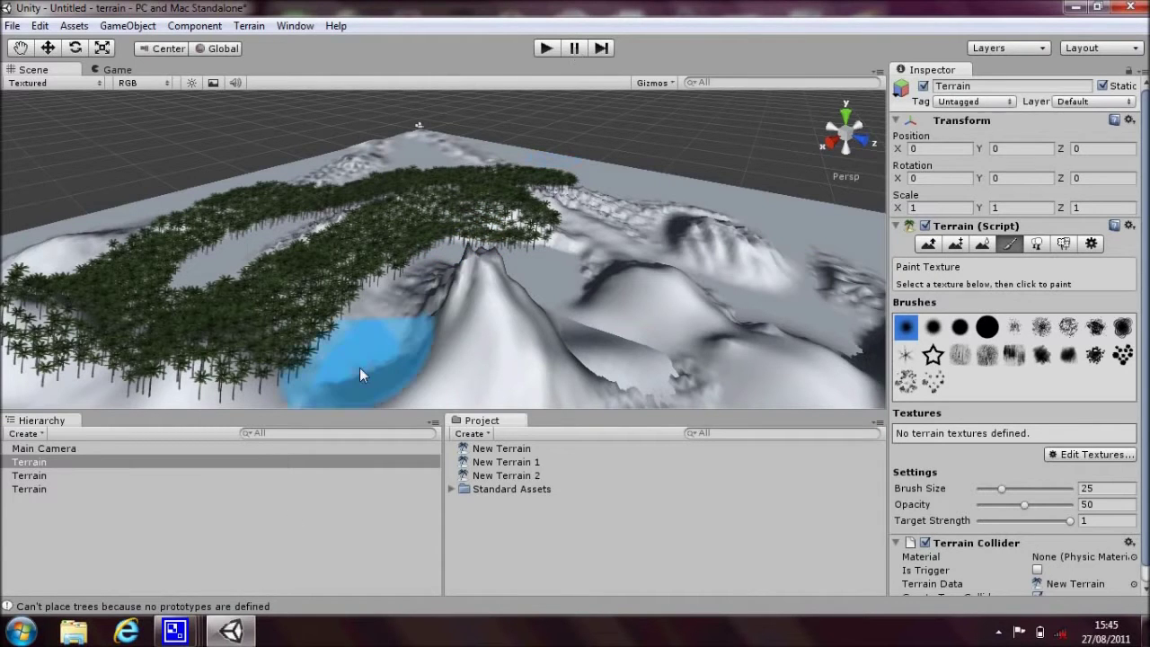
Import the image 11759_Bones0016_5_L from the cg textures folder into the project as a new asset
right_click(544, 560)
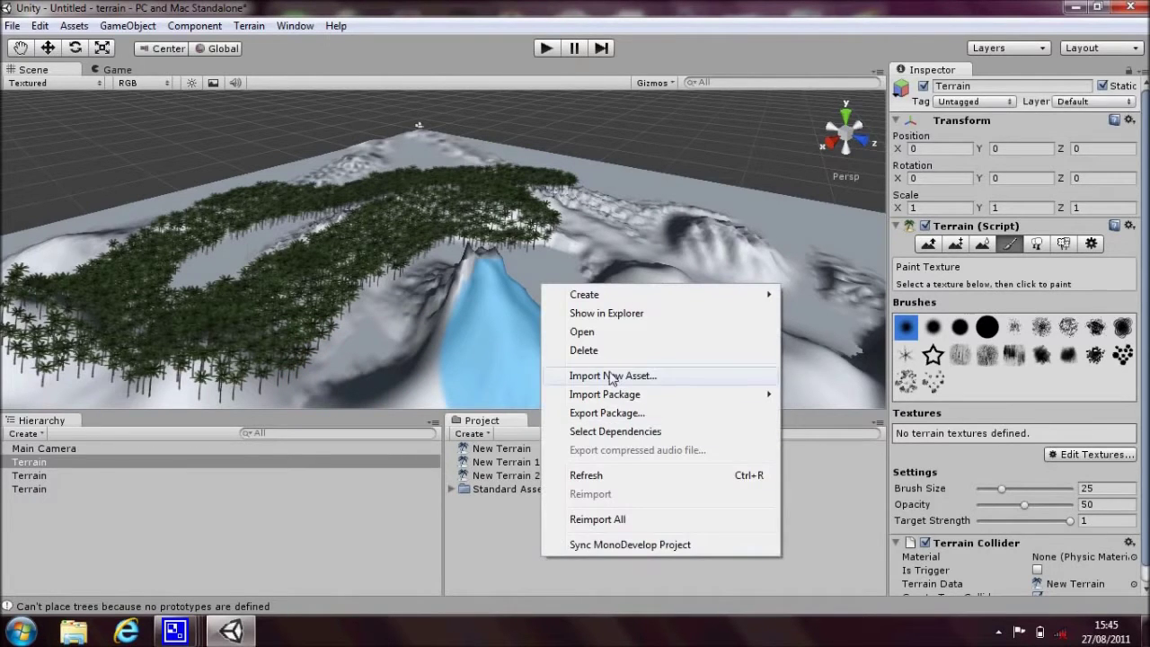
click(611, 377)
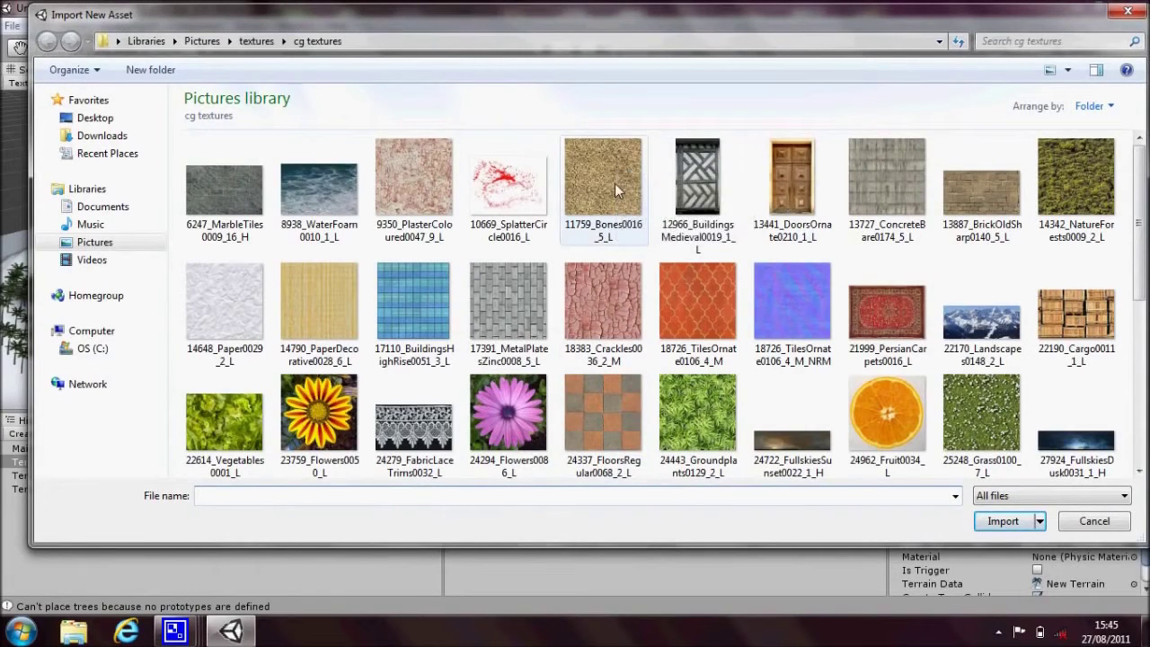
double_click(614, 183)
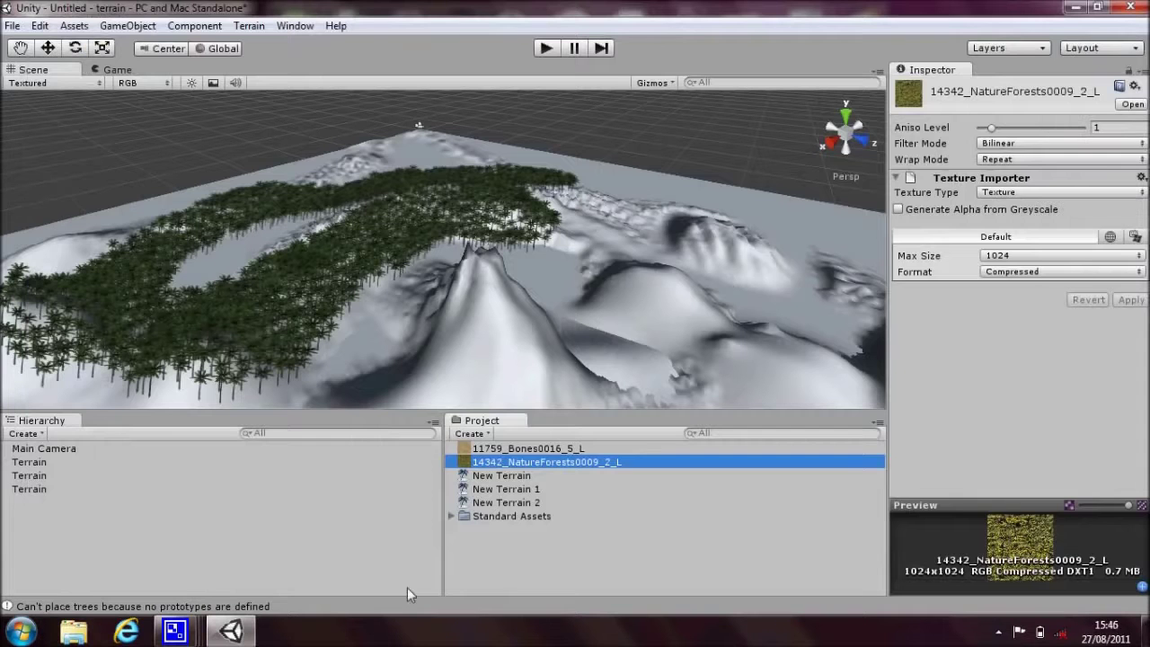
Add Grass (Hill) as a paint texture for the terrain, with a large round soft-edged brush chosen for Paint Texture
click(525, 309)
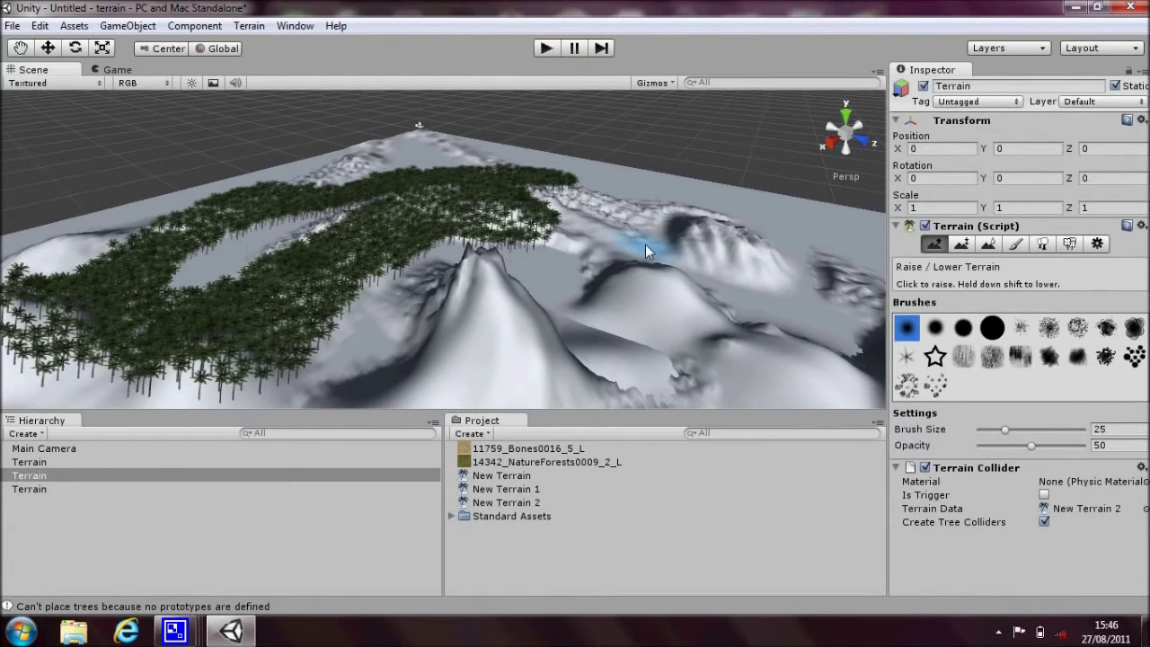
click(1016, 246)
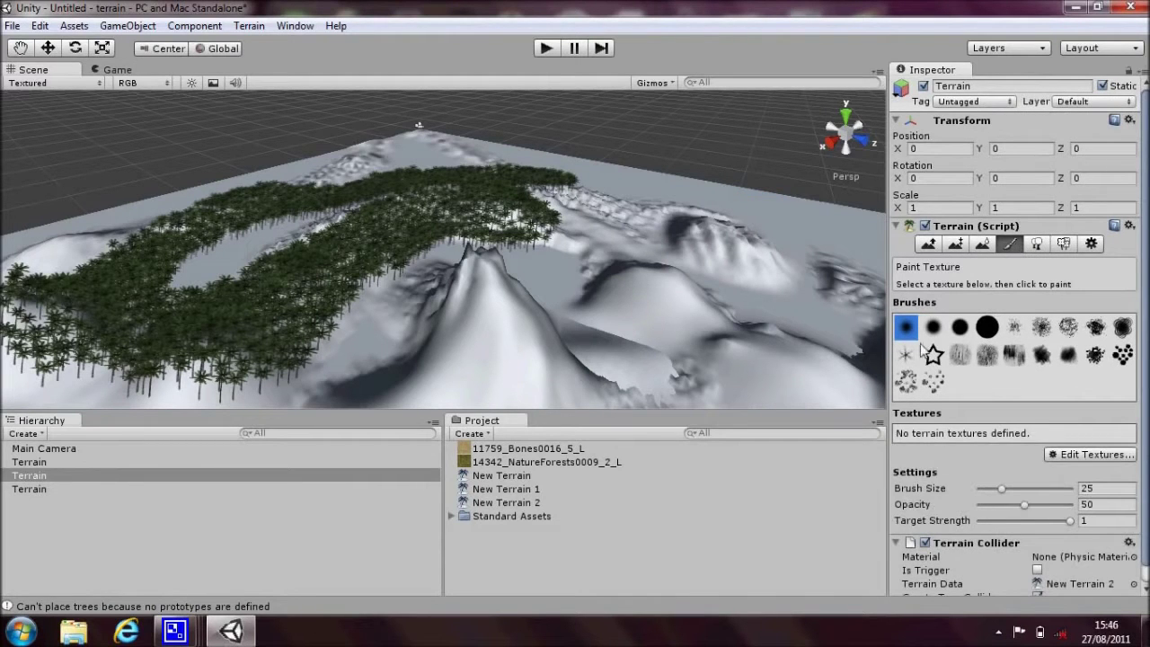
click(957, 329)
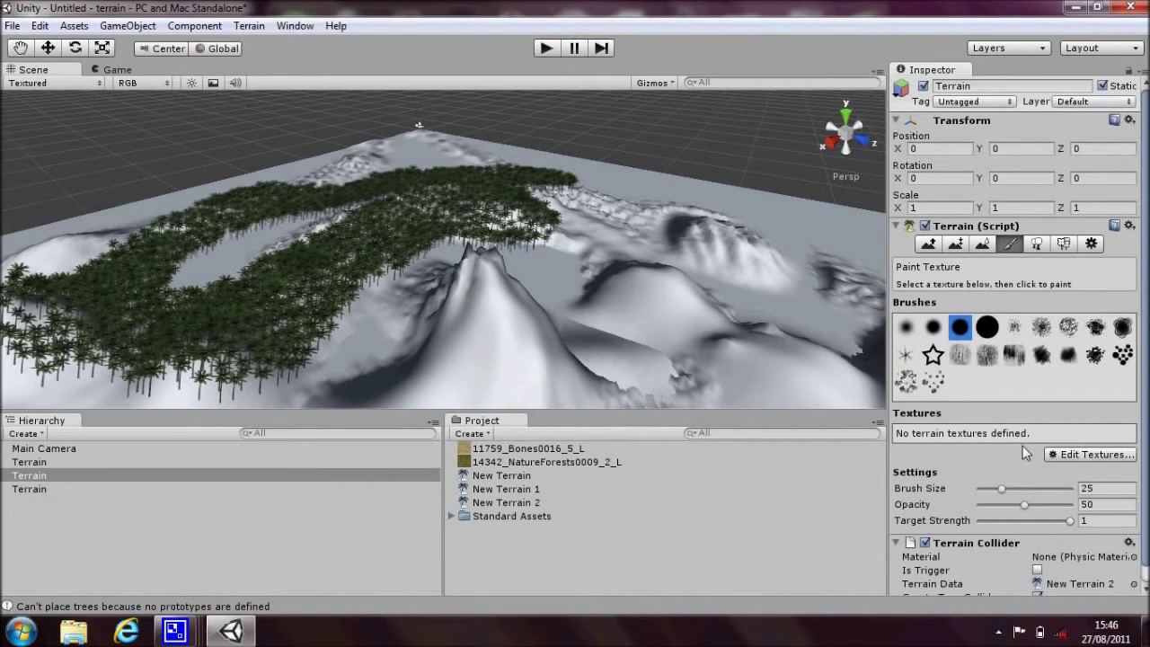
click(1079, 456)
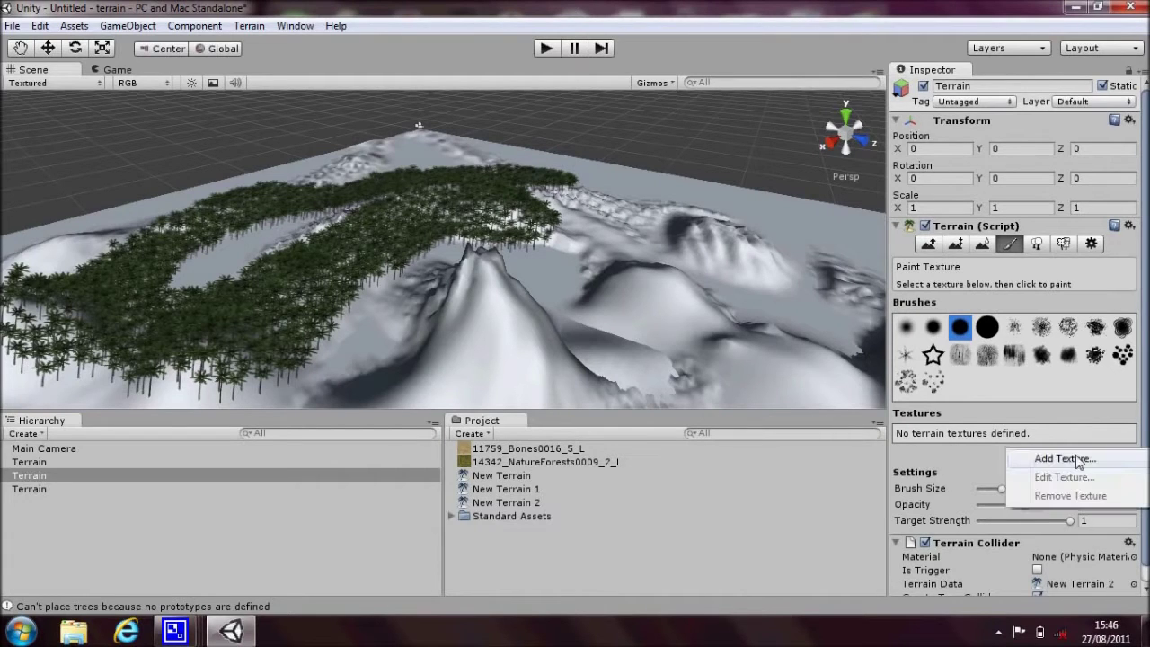
click(1066, 459)
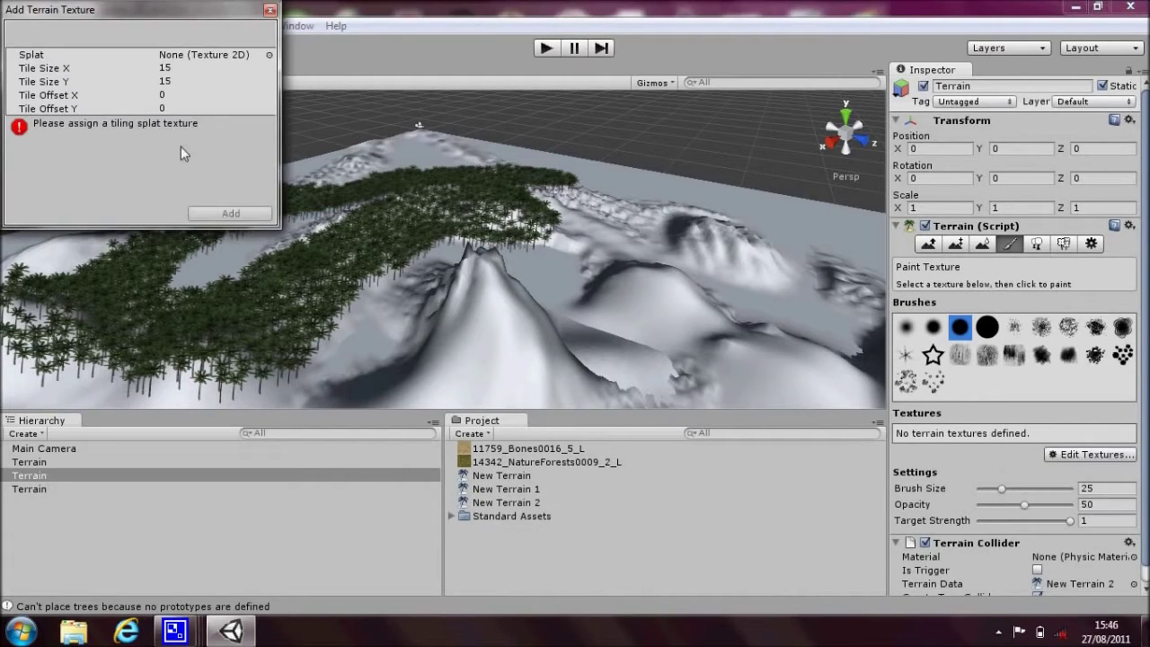
click(268, 54)
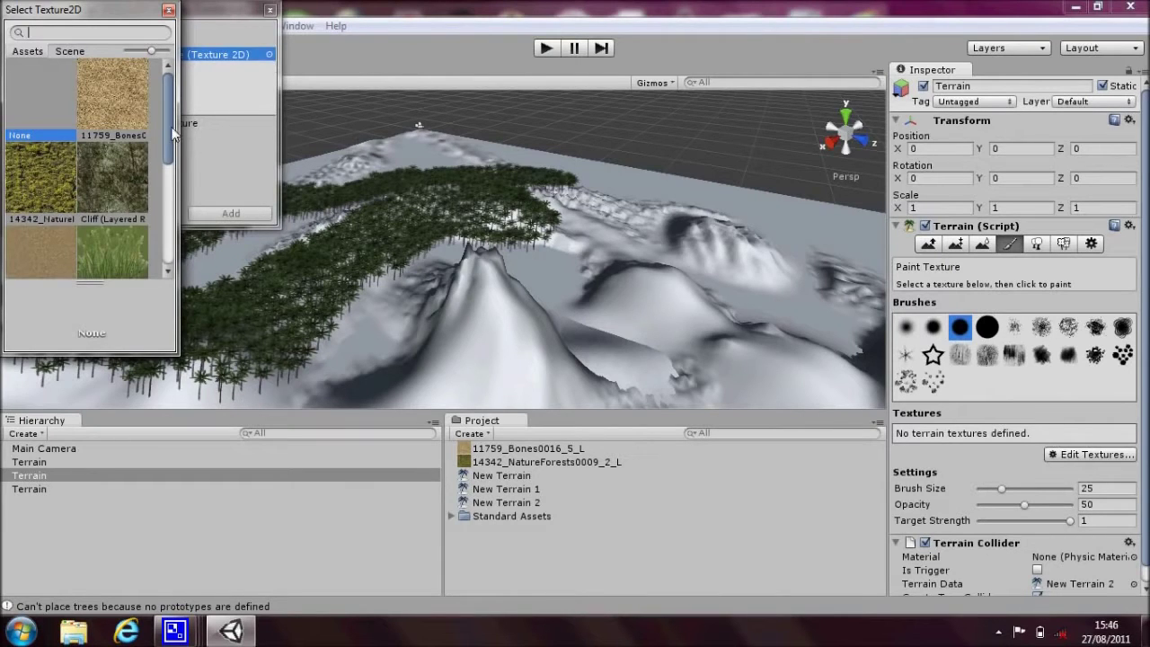
drag(170, 132, 167, 185)
double_click(56, 187)
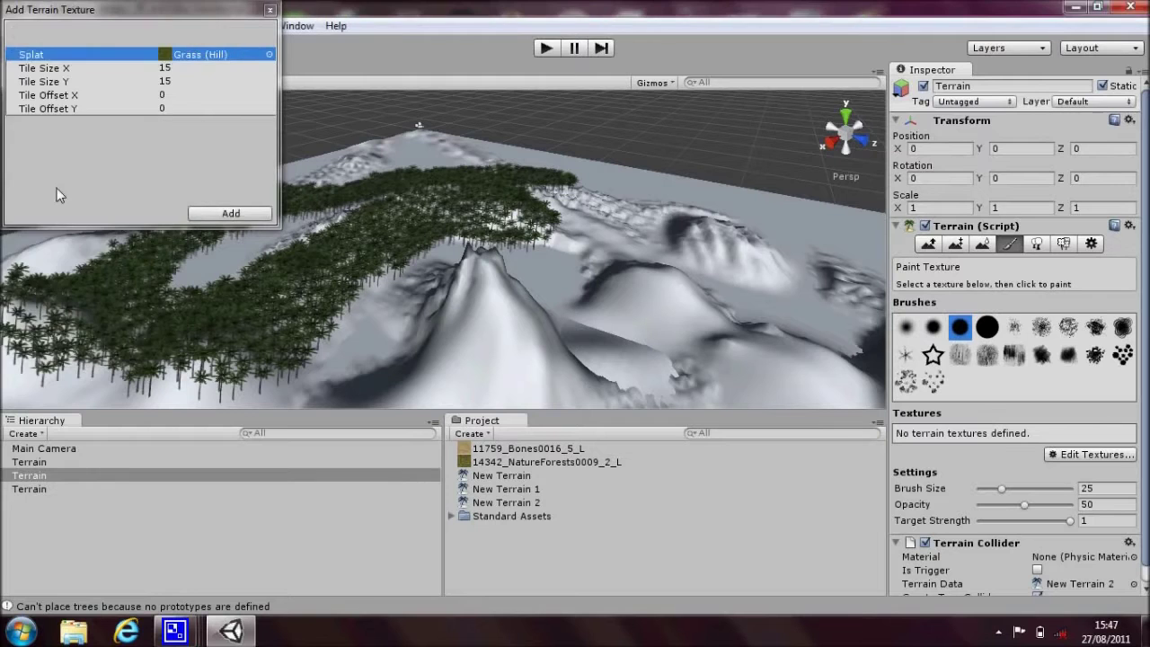
click(211, 214)
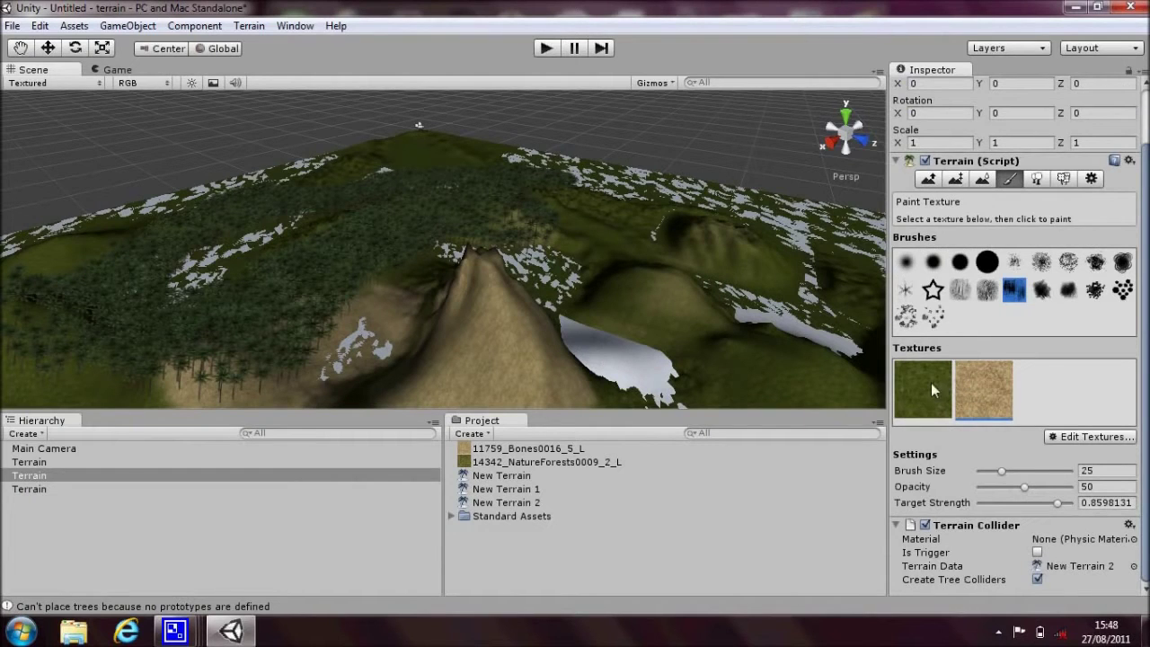
Paint the grass texture over the foreground mountain and the sandy texture over the mountains and surrounding hills
click(932, 384)
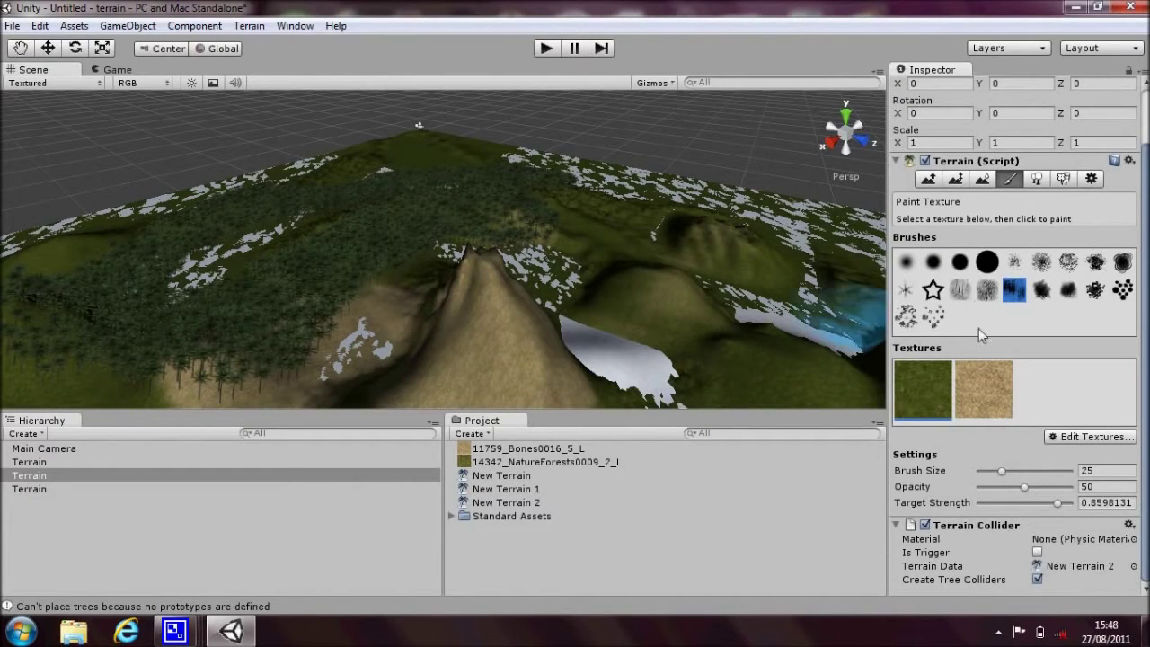
mouse_move(524, 313)
mouse_down()
mouse_move(482, 342)
mouse_move(350, 319)
mouse_move(337, 343)
mouse_move(363, 343)
mouse_up()
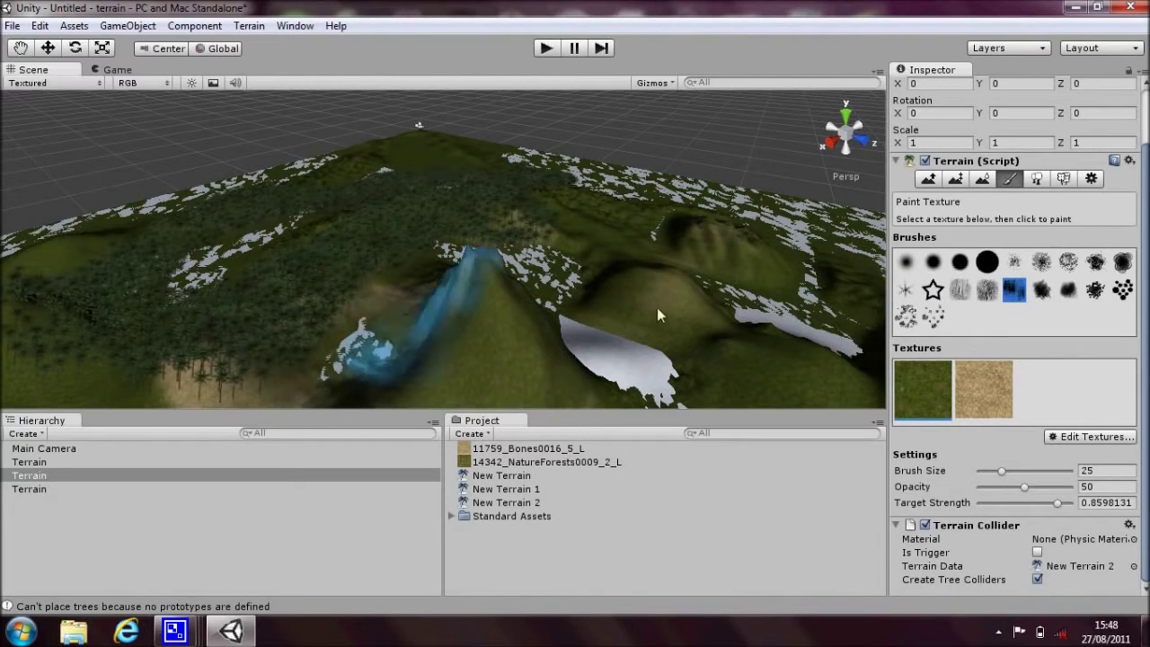
click(986, 383)
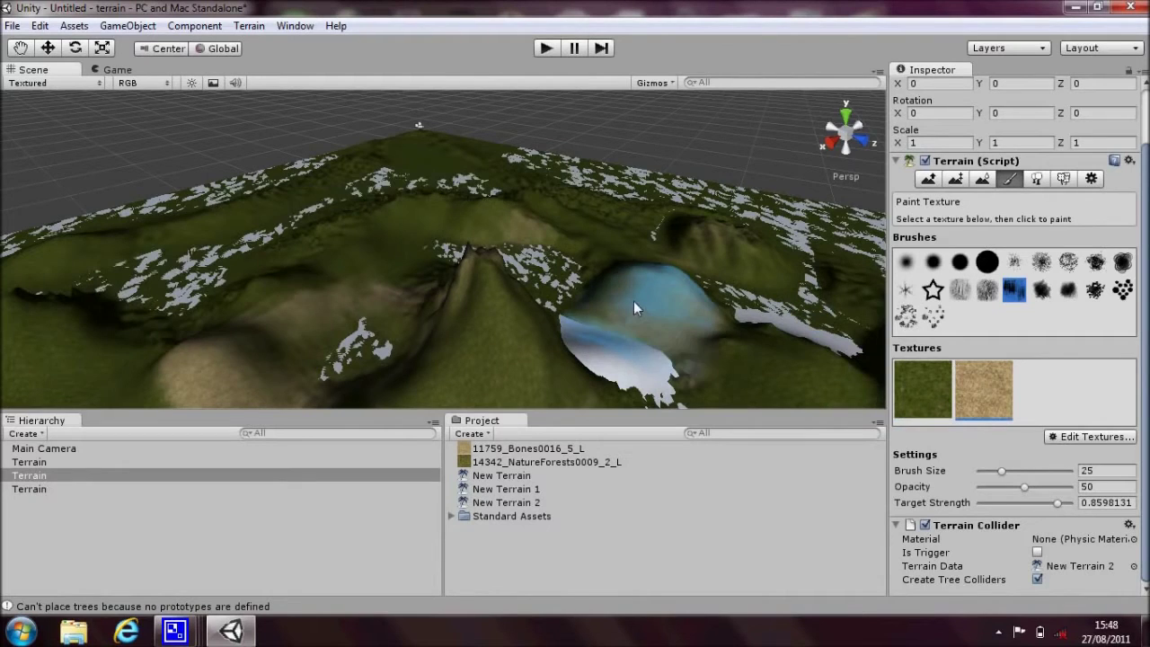
mouse_move(647, 302)
mouse_down()
mouse_move(747, 370)
mouse_move(719, 254)
mouse_up()
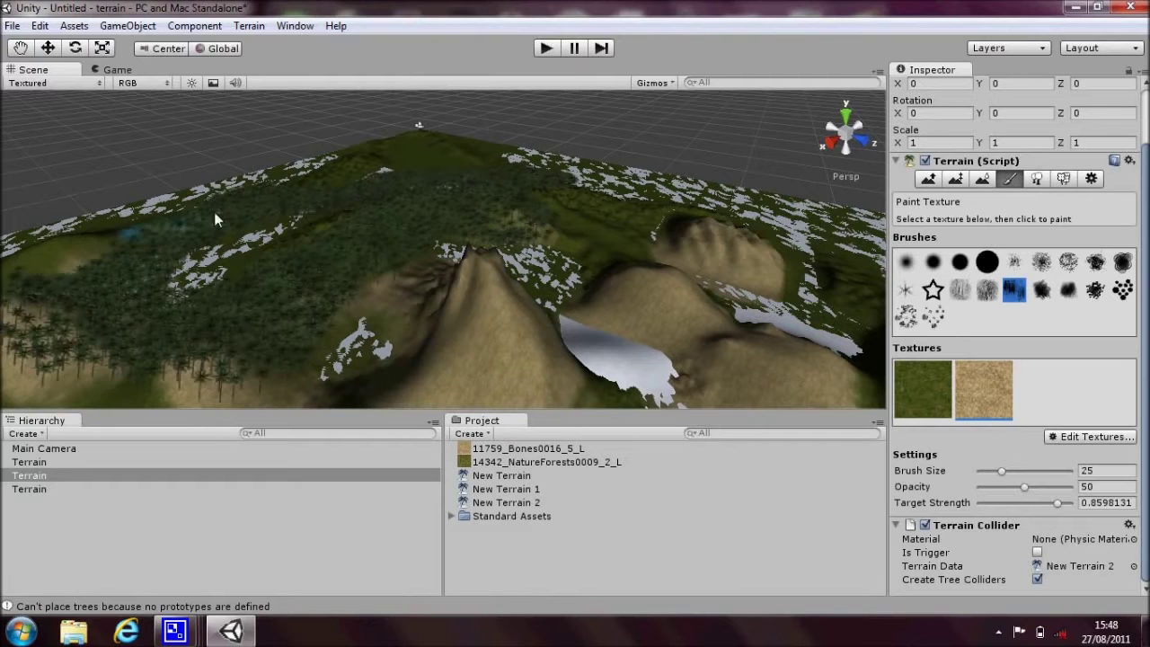
mouse_move(616, 218)
mouse_down()
mouse_move(673, 252)
mouse_move(767, 270)
mouse_move(878, 344)
mouse_up()
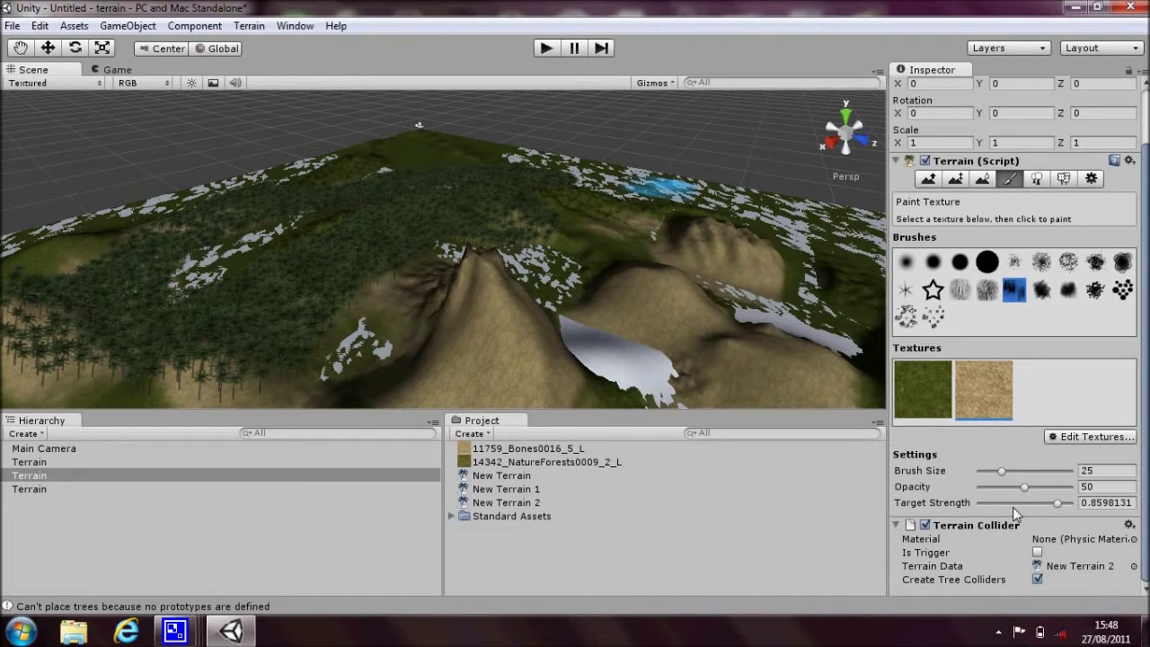
Import the complete Character Controller package into the project
right_click(535, 544)
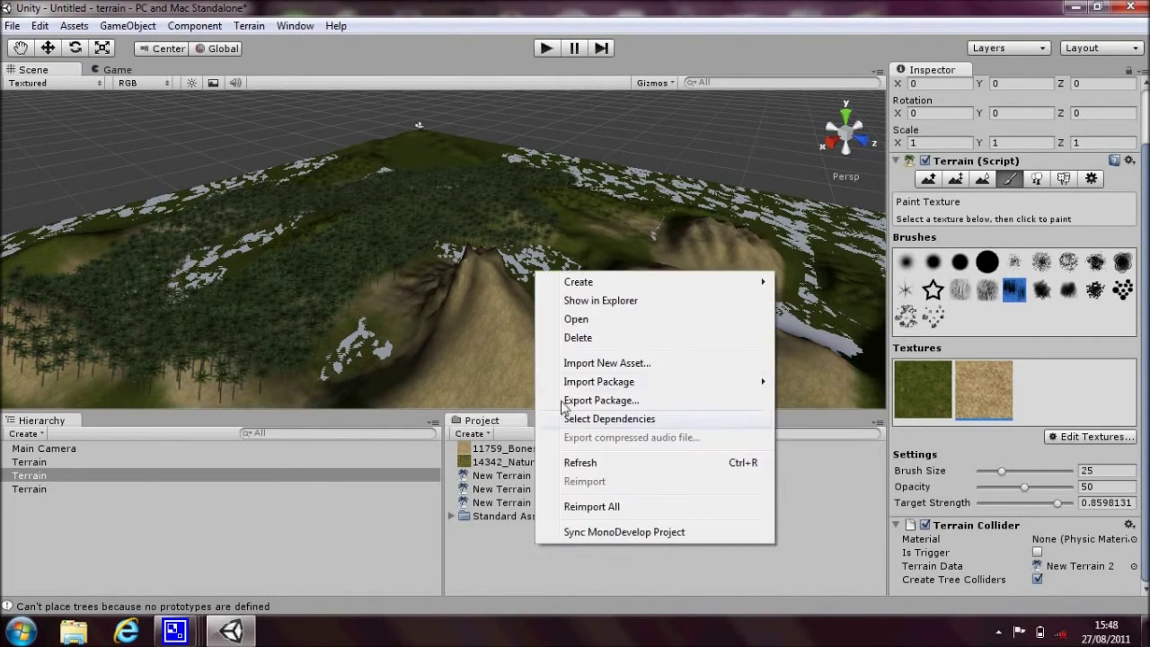
mouse_move(620, 385)
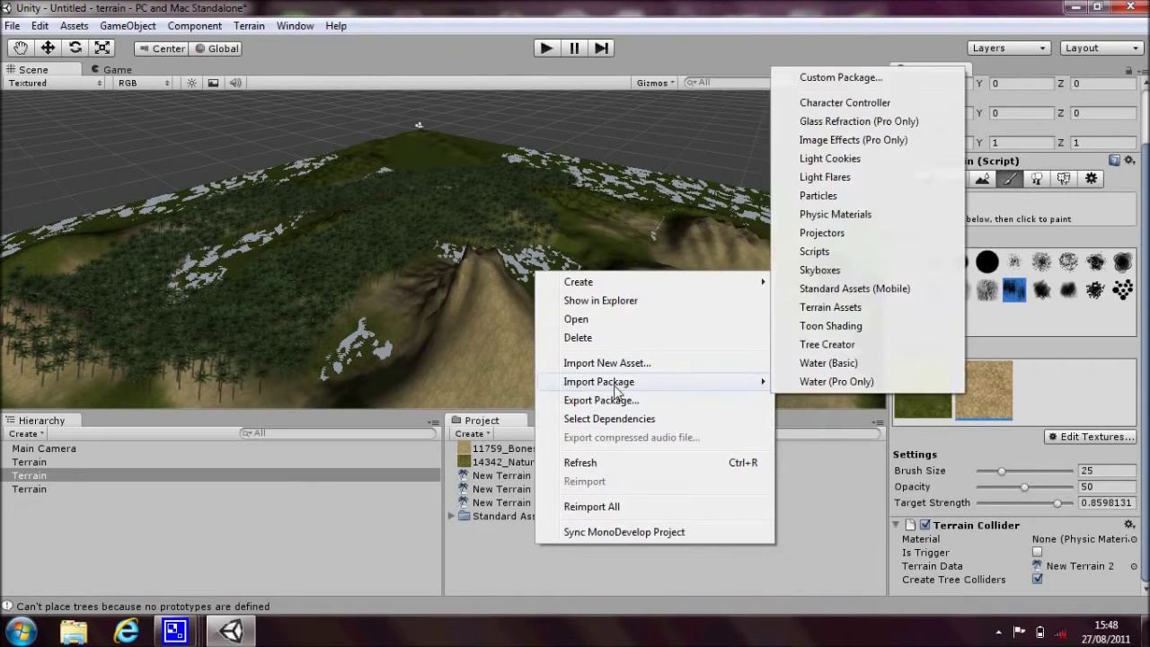
click(895, 104)
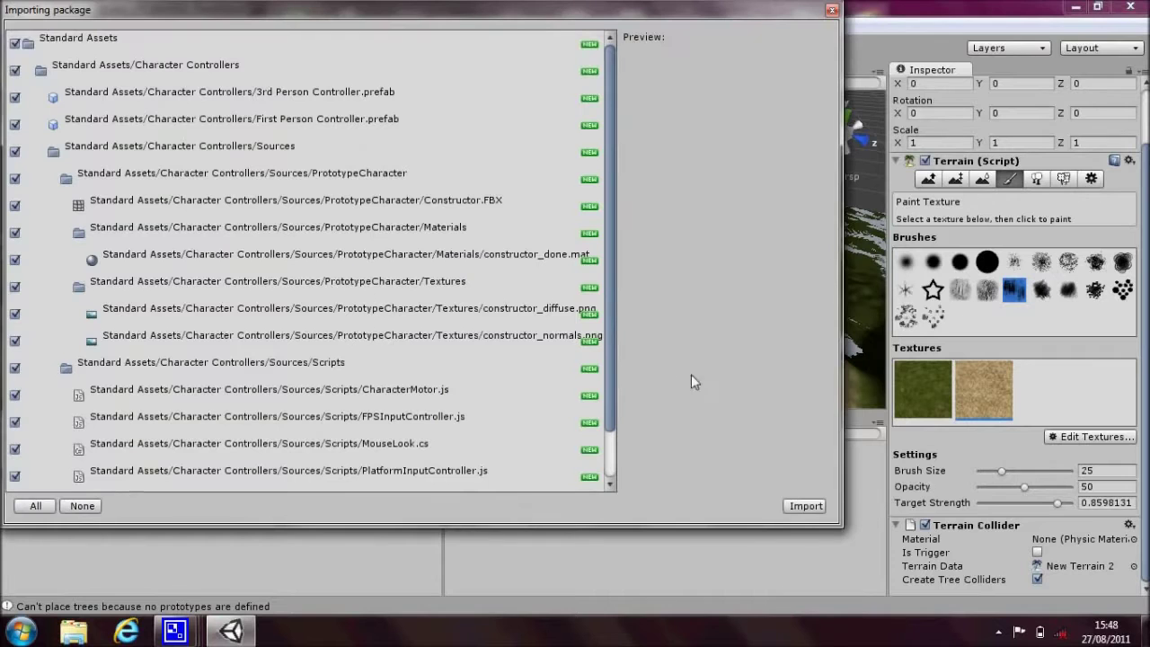
click(801, 506)
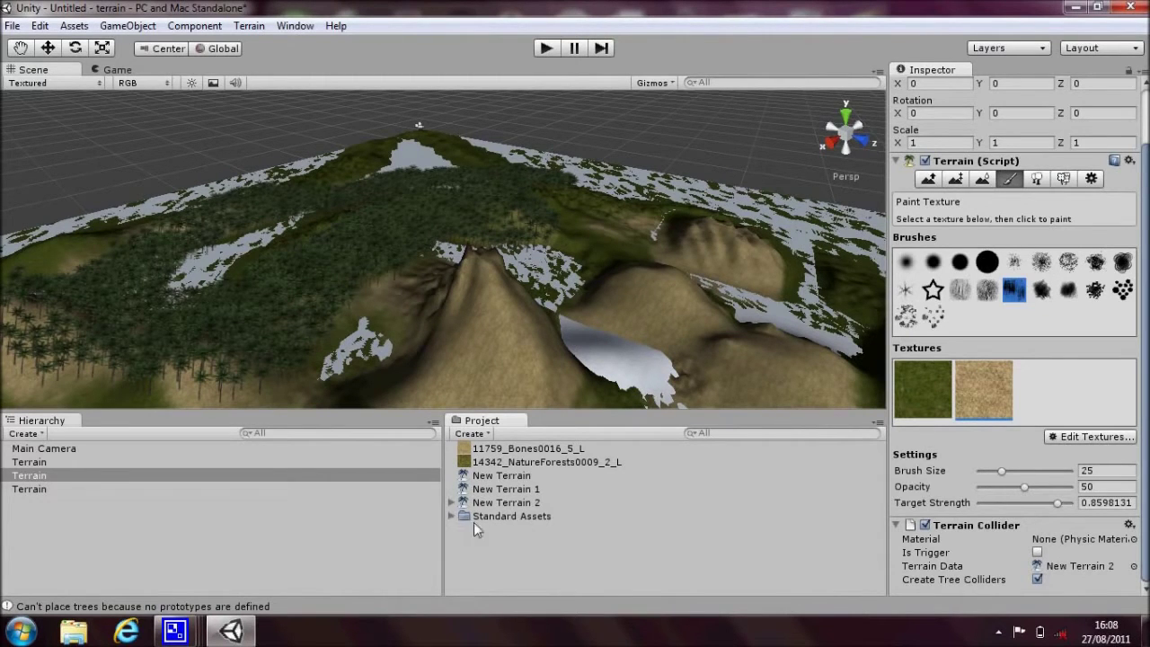
Add the First Person Controller prefab from Standard Assets/Character Controllers to the scene
click(452, 515)
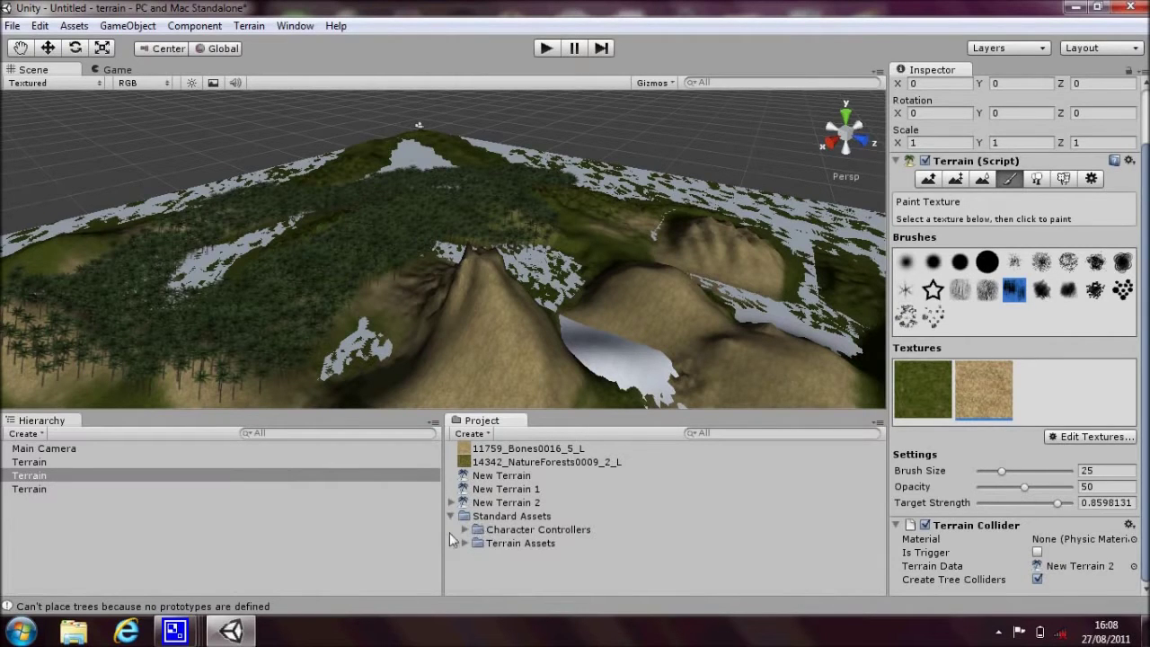
click(464, 530)
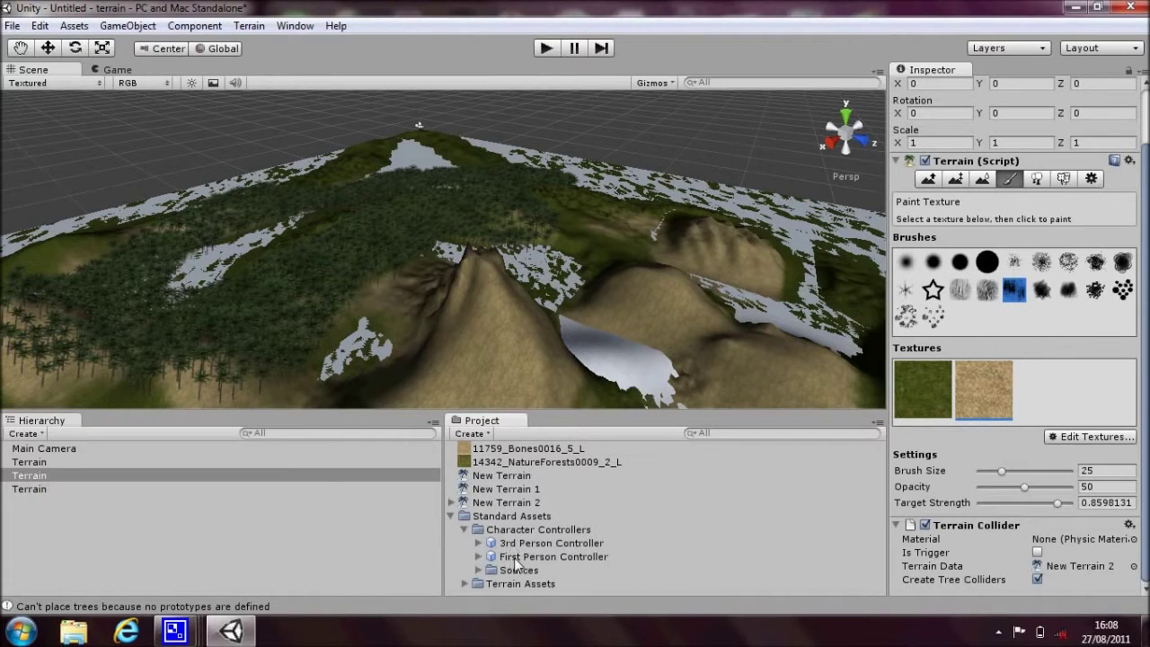
drag(533, 556, 168, 435)
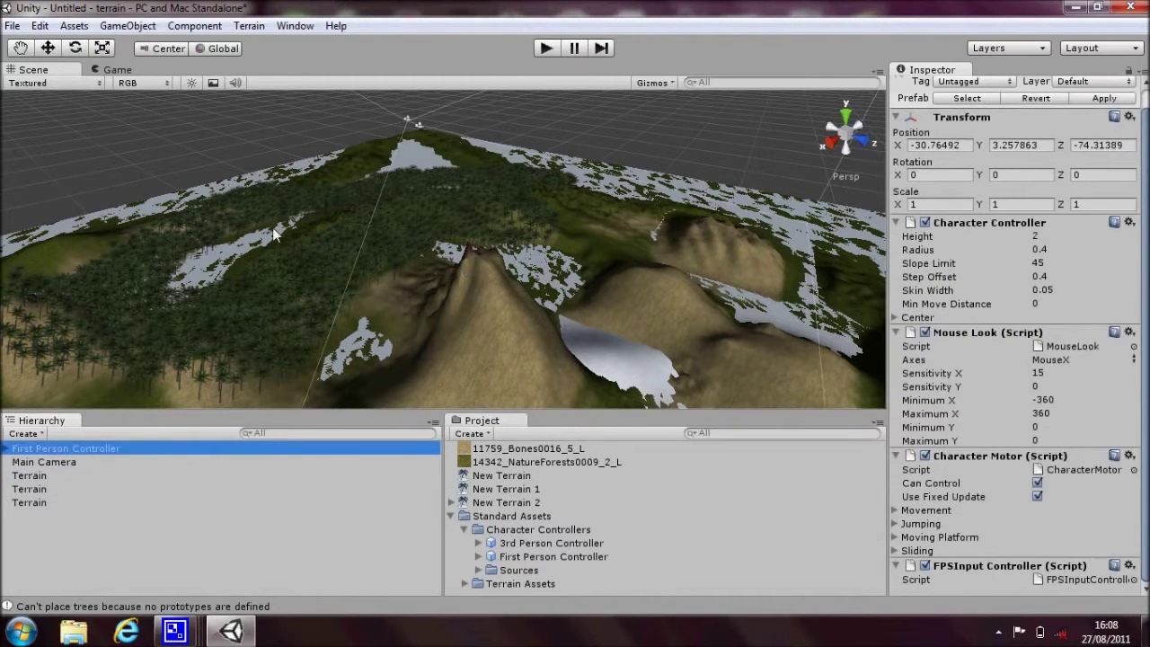
Set the First Person Controller's position to X 0, Y 0, Z 0
click(961, 145)
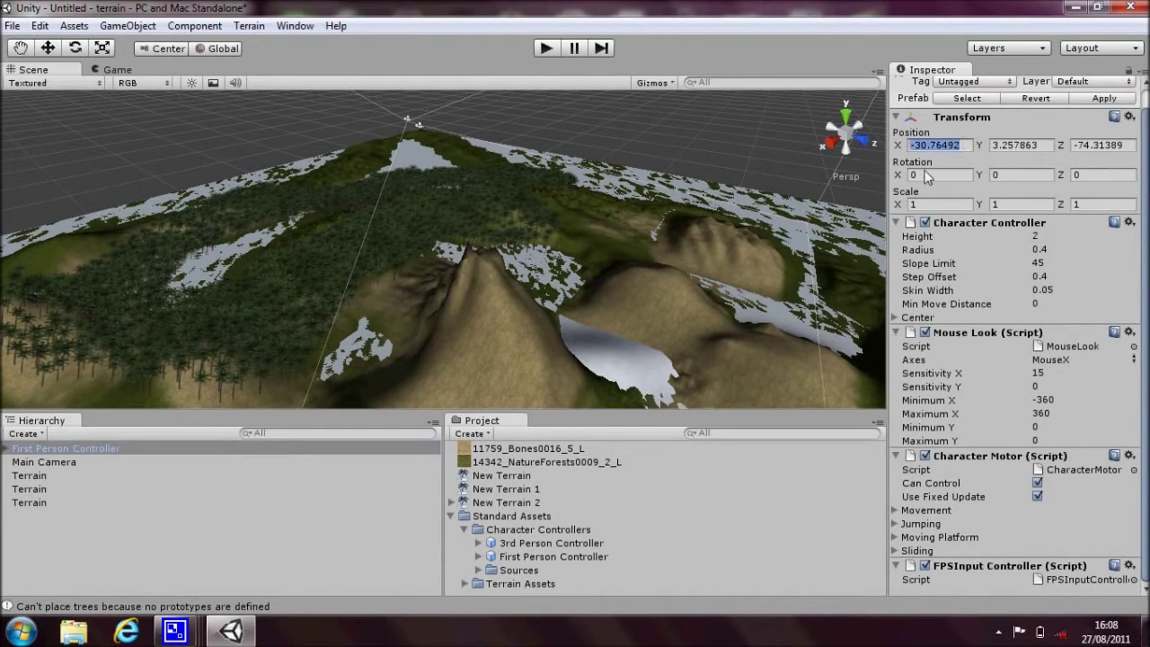
text(00)
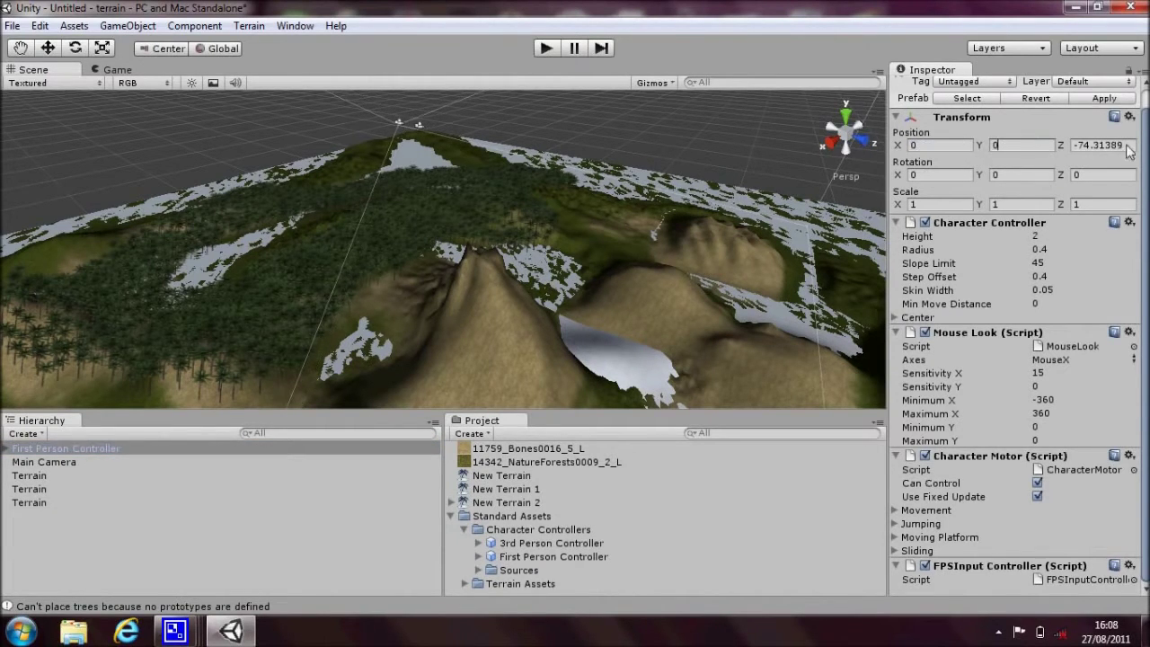
click(1114, 146)
text(0f)
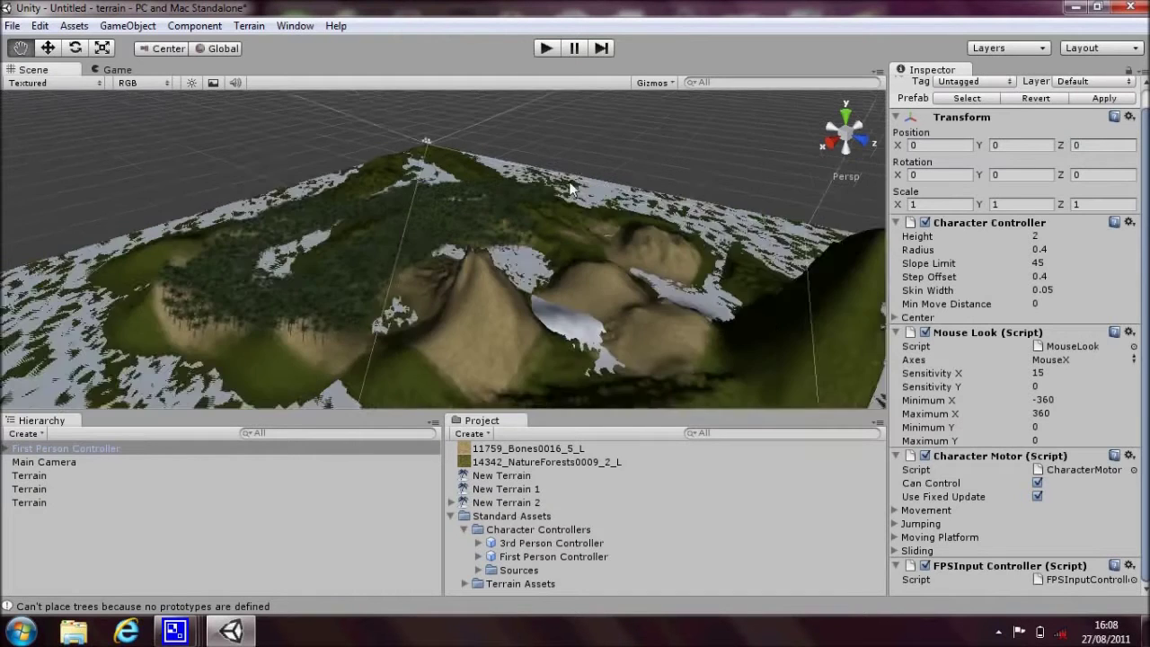
Move the First Person Controller up and inward from the terrain's corner, to about X 4.31, Y 1.66, Z 4.45
double_click(108, 448)
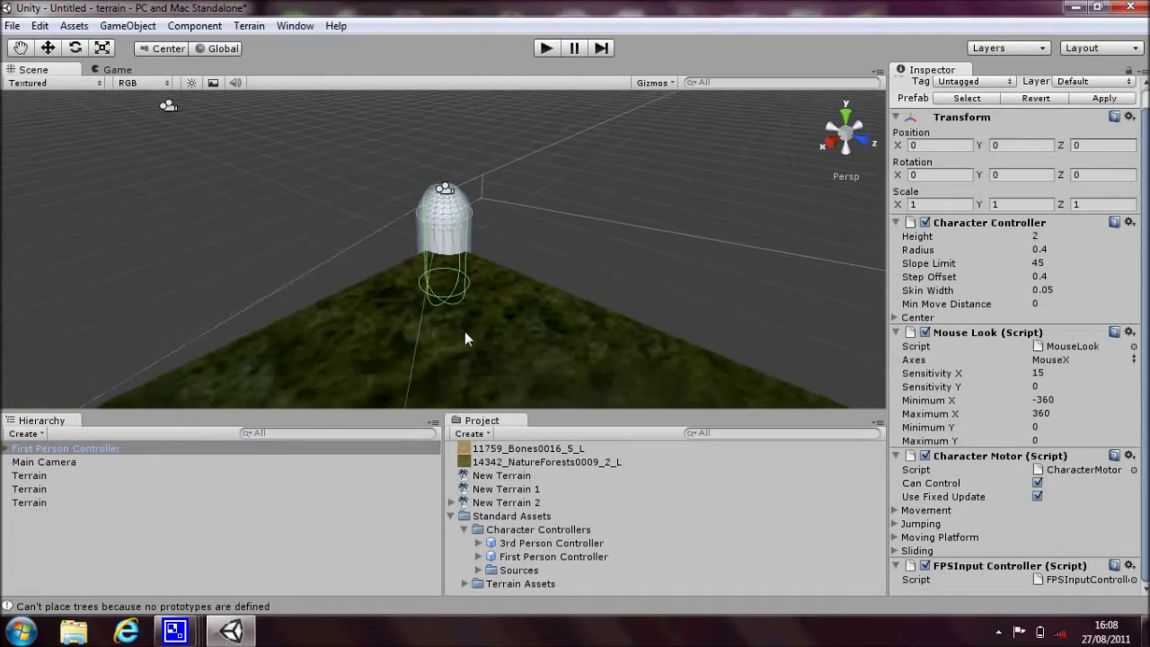
scroll(465, 331, down, 3)
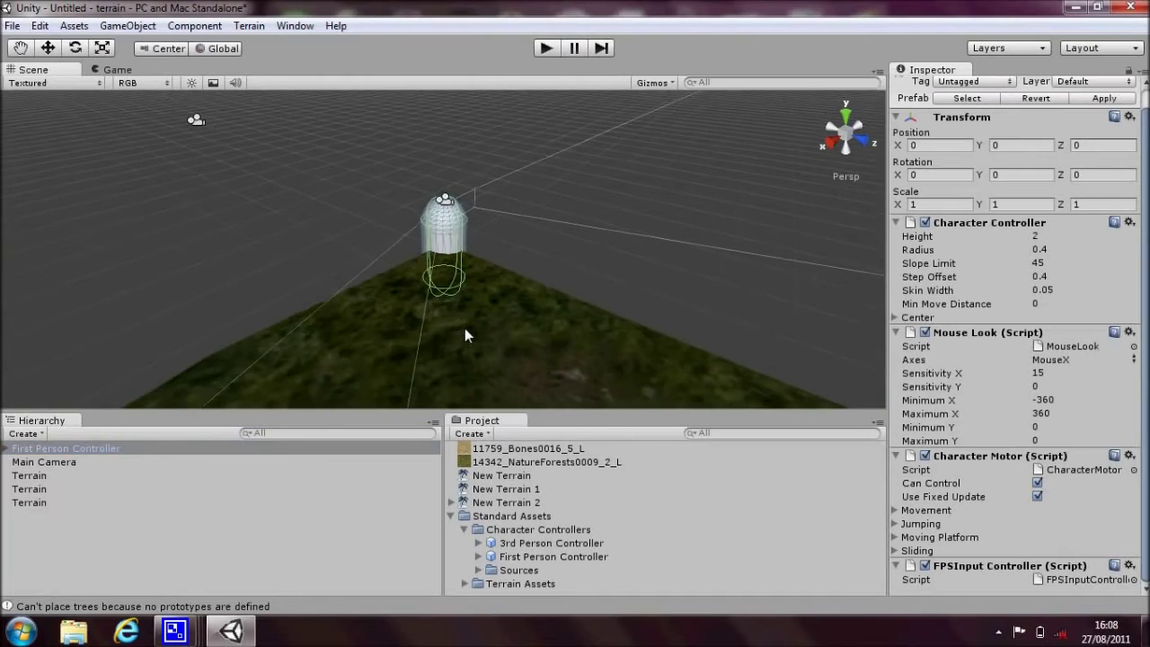
click(49, 49)
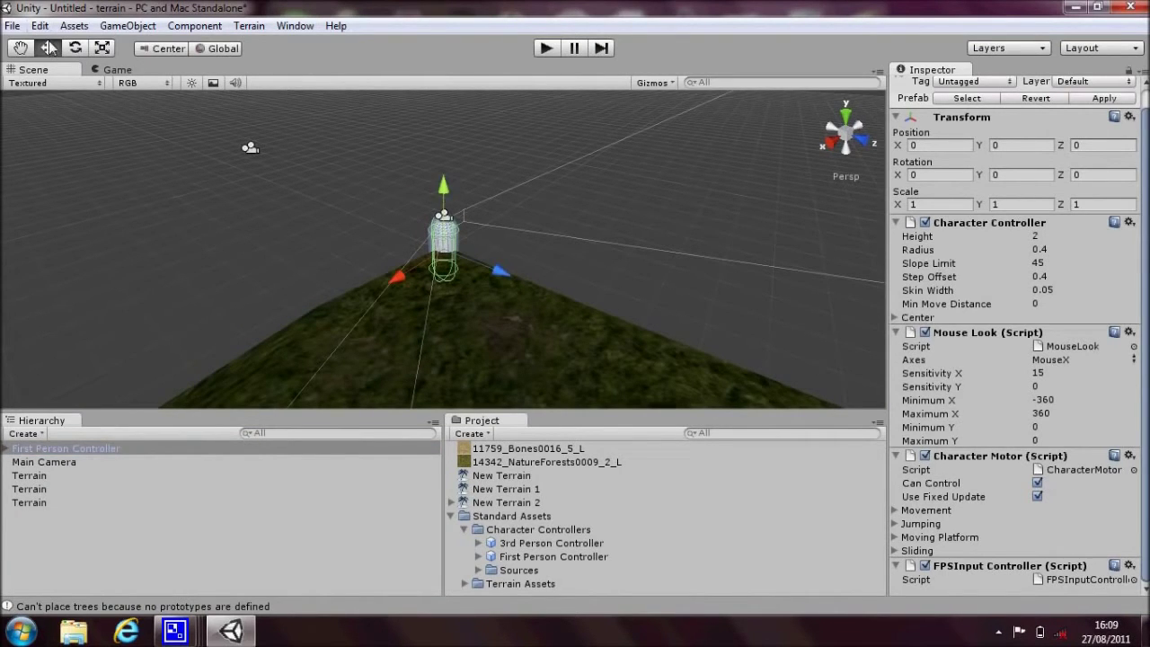
drag(444, 199, 447, 151)
drag(398, 216, 3, 326)
Play the scene to test the first-person view across the terrain and stop the playback
alt+drag(588, 218, 606, 105)
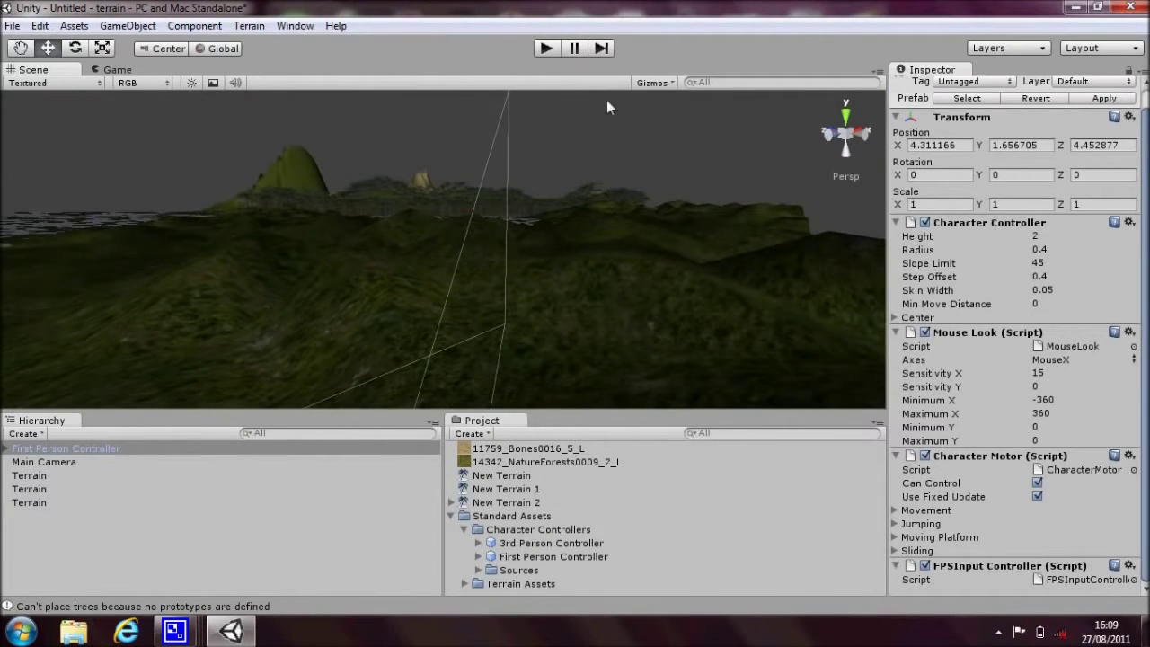
click(548, 49)
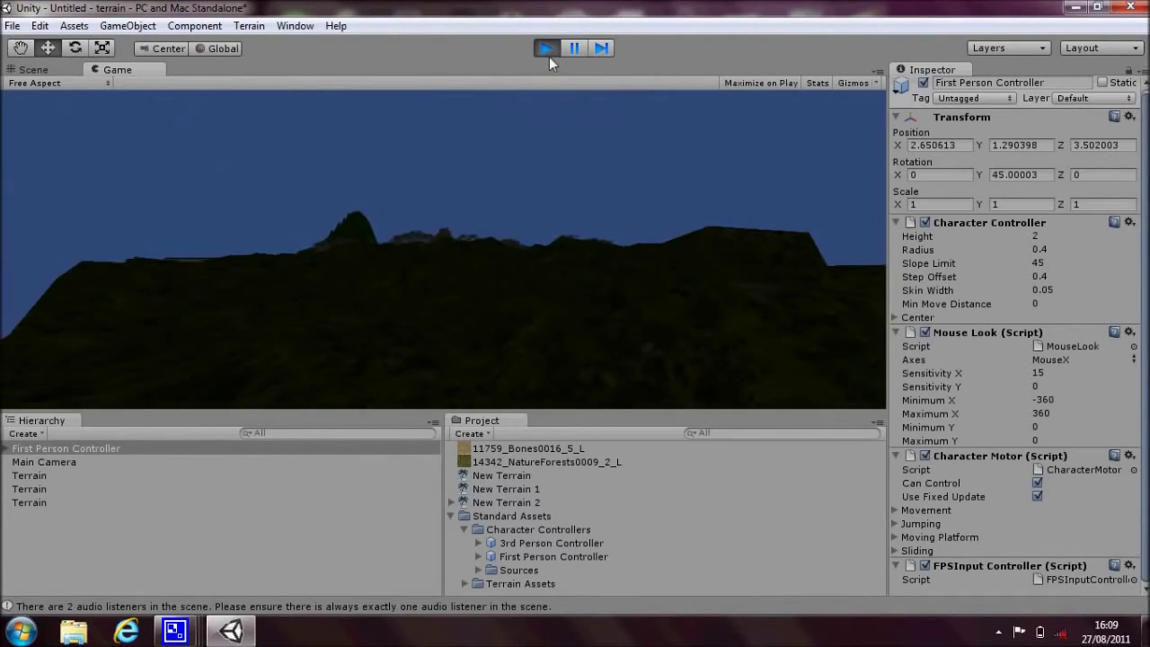
click(547, 48)
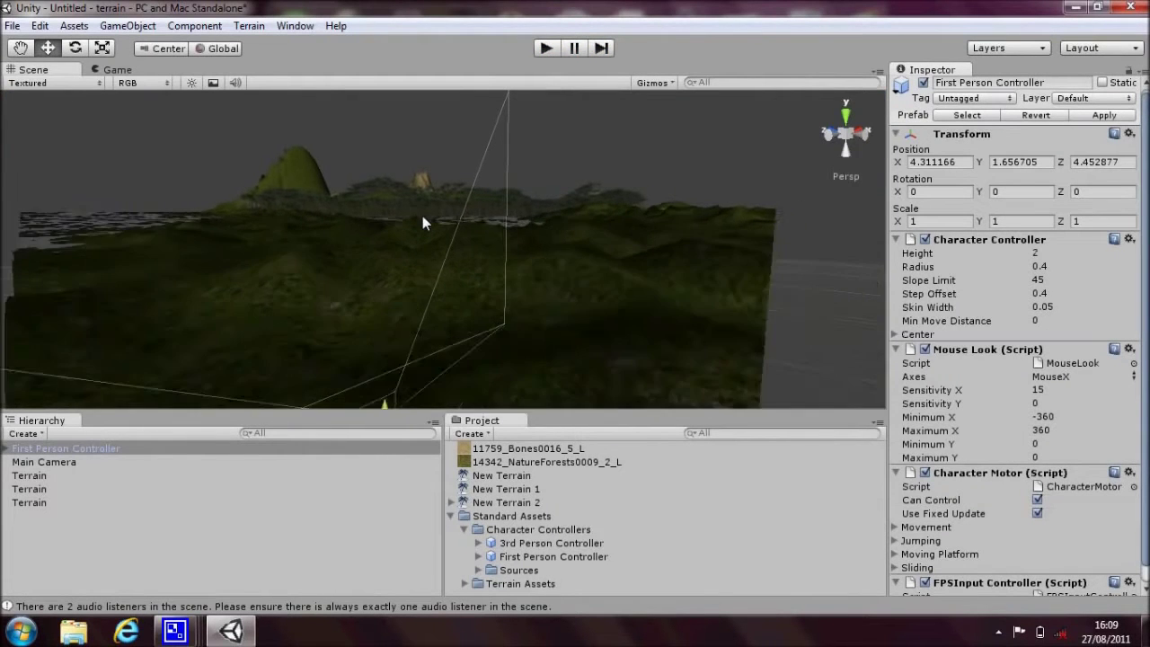
In a top view, move the First Person Controller along Z and X from the terrain's corner to the palm-covered hills
right_drag(468, 202, 797, 155)
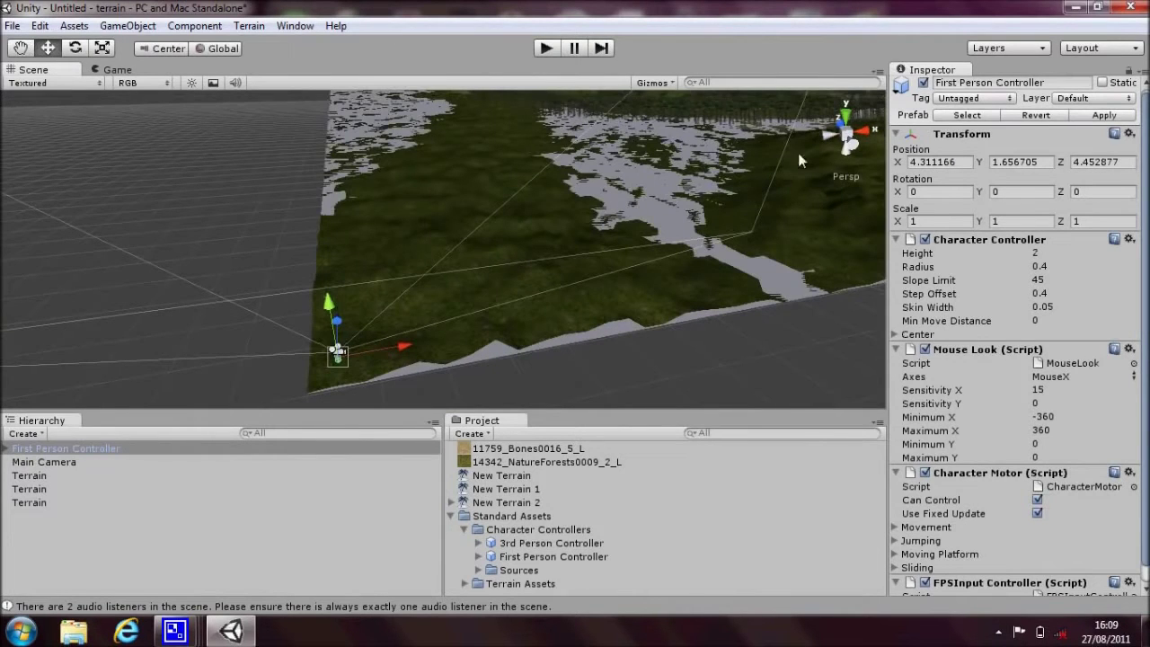
click(847, 118)
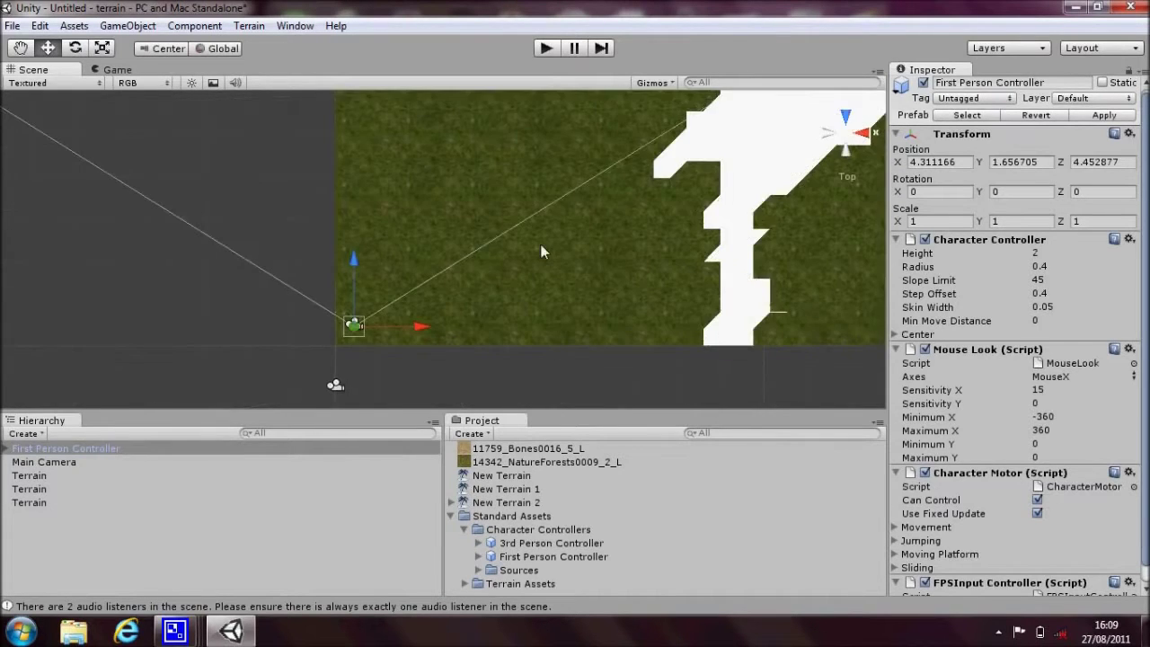
middle_drag(533, 242, 315, 305)
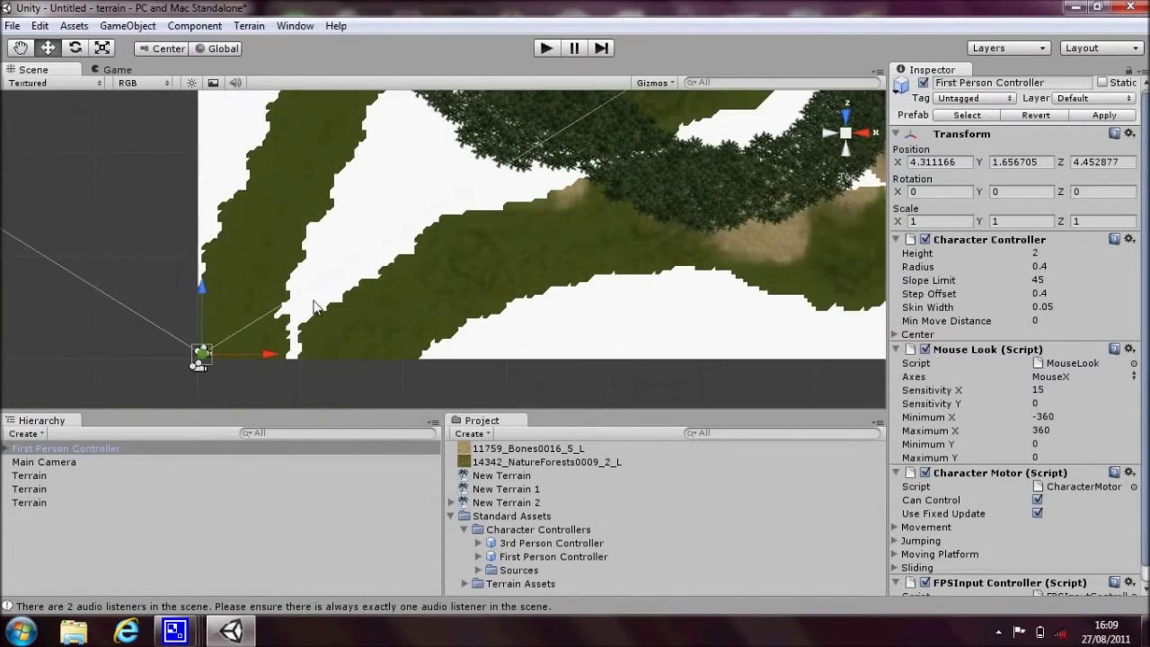
scroll(314, 305, down, 6)
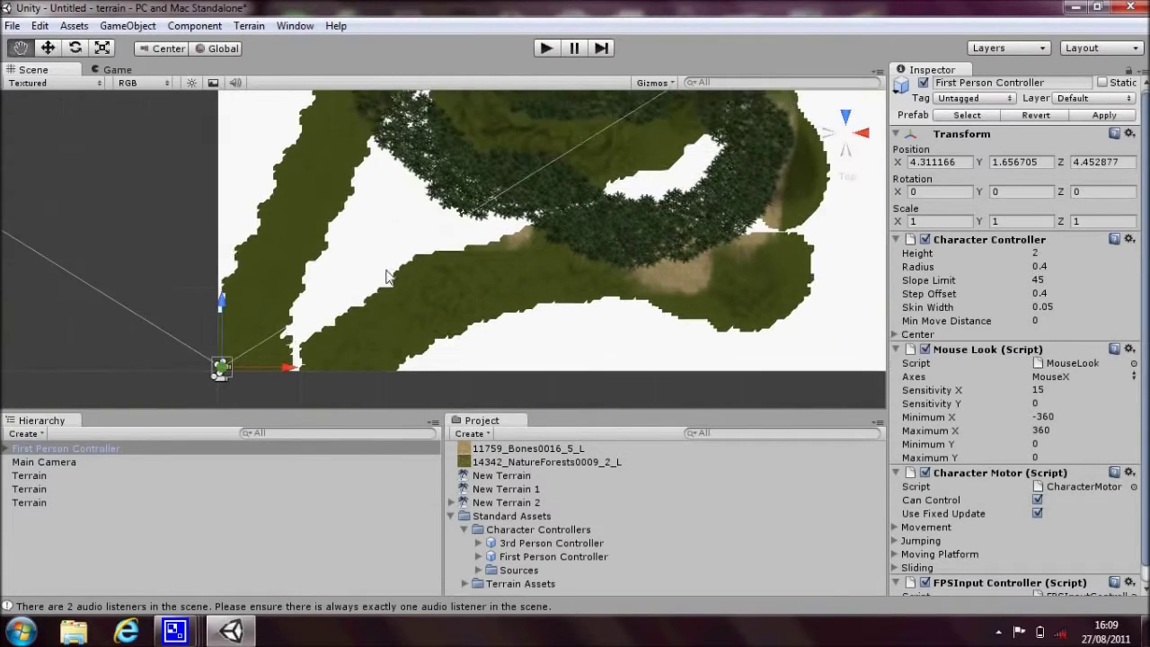
scroll(352, 299, down, 1)
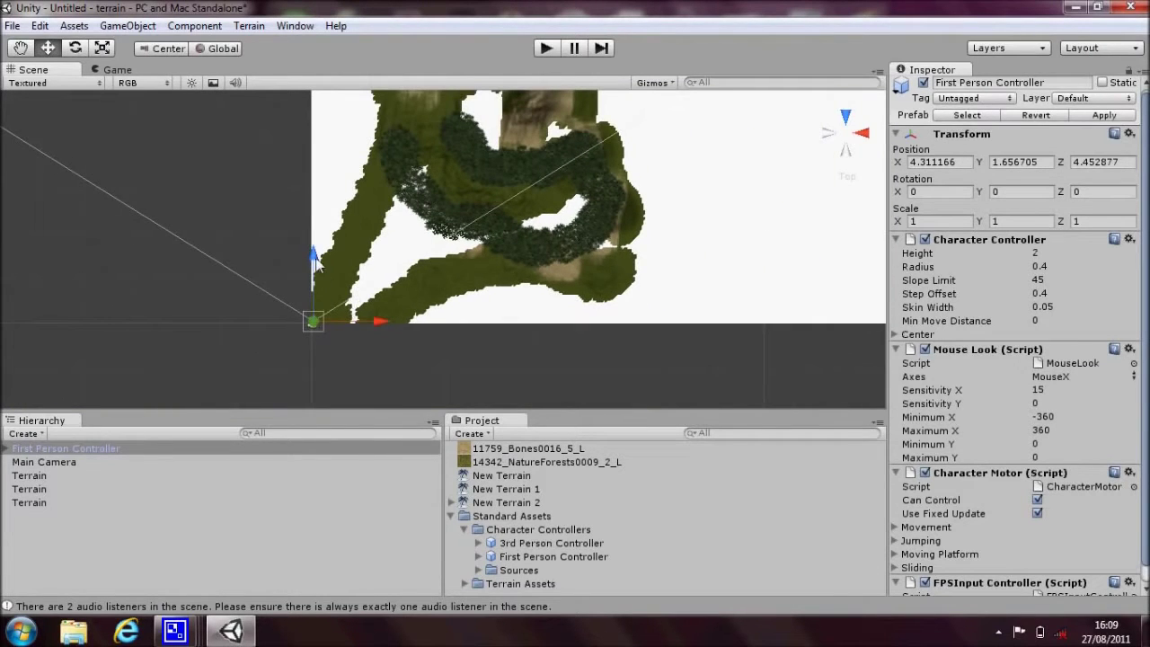
drag(314, 258, 317, 127)
drag(380, 189, 534, 184)
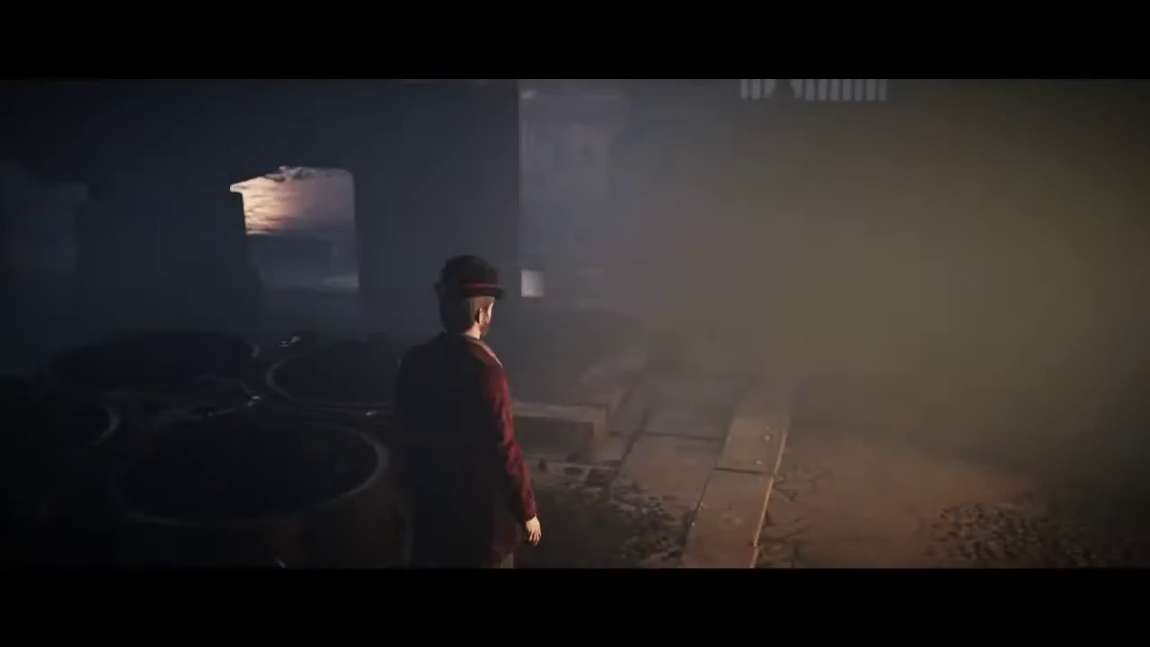